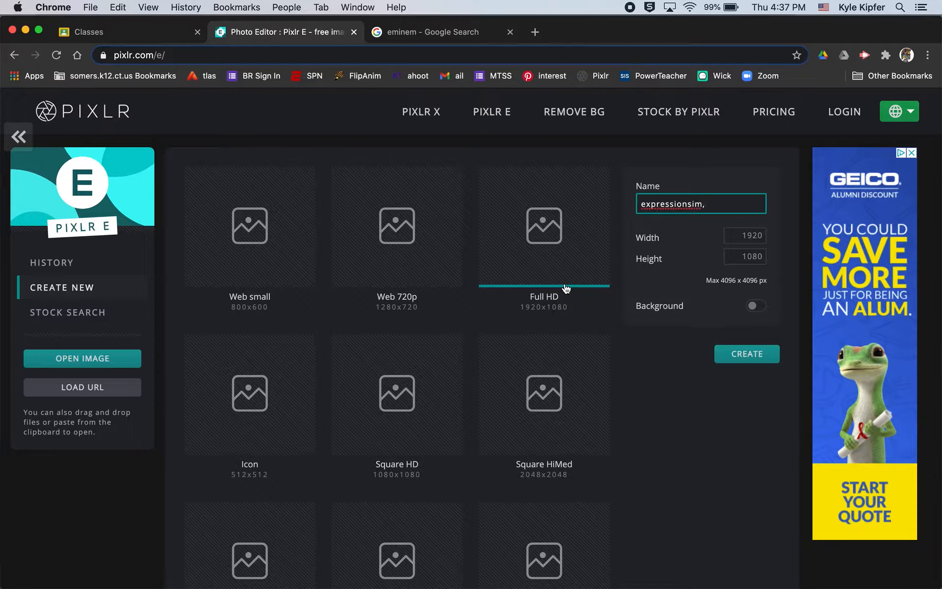
Step: Create a 1920 x 1080 px image named expressionsim with no background
key(BackSpace)
click(749, 358)
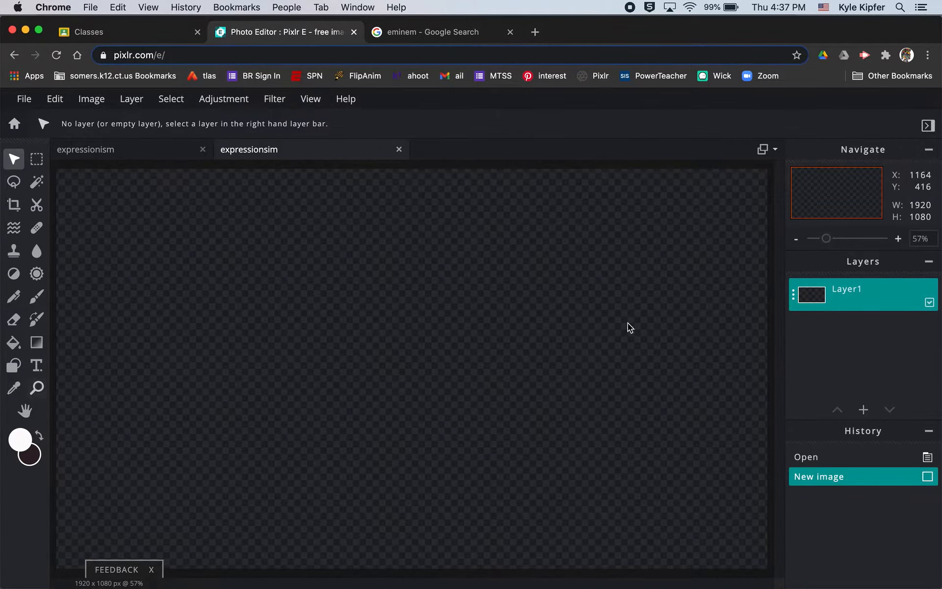
click(795, 238)
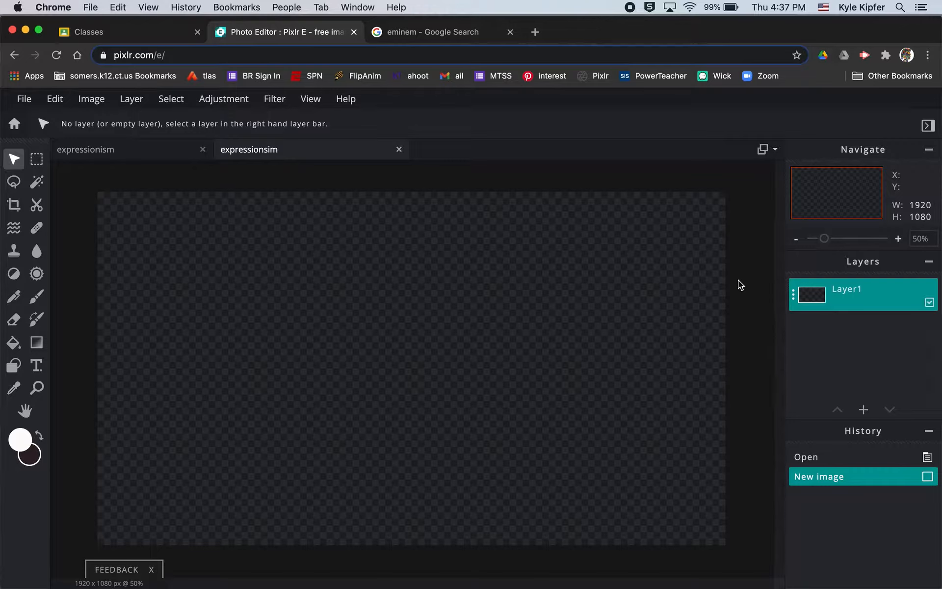
Step: Copy the enlarged Eminem suit-and-tie portrait from the Google Images results and paste it into the new Pixlr image
click(430, 32)
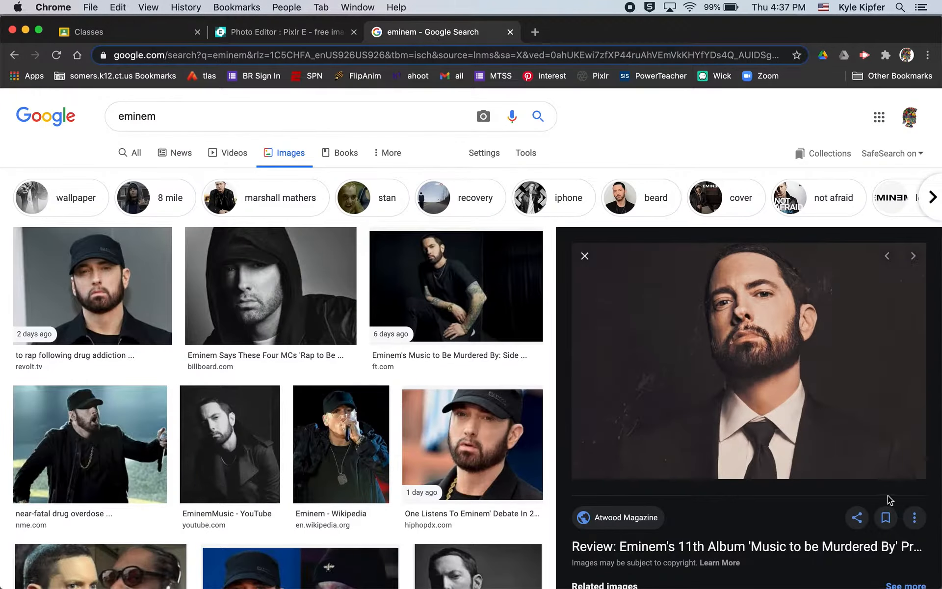
right_click(764, 356)
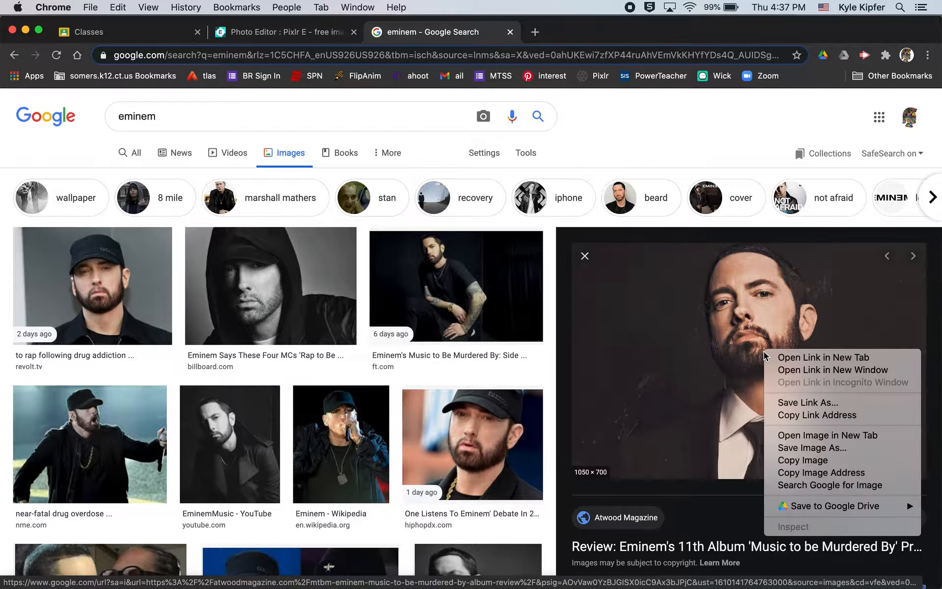
click(809, 460)
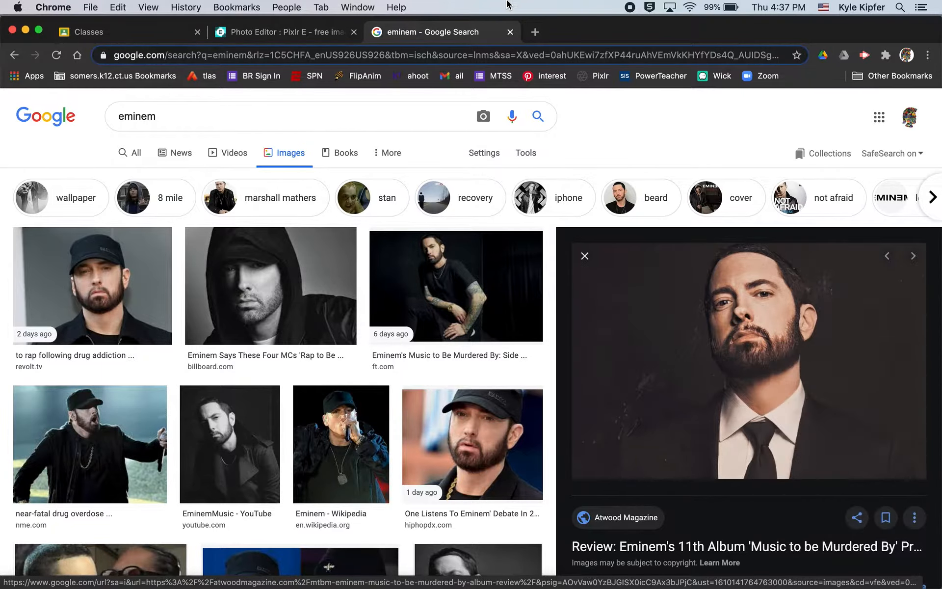
click(302, 31)
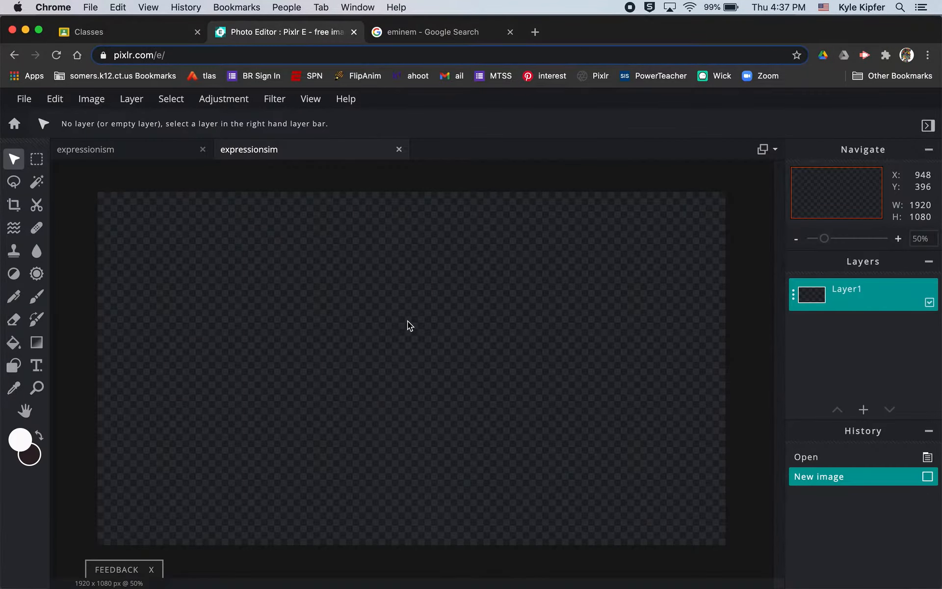
key(super+v)
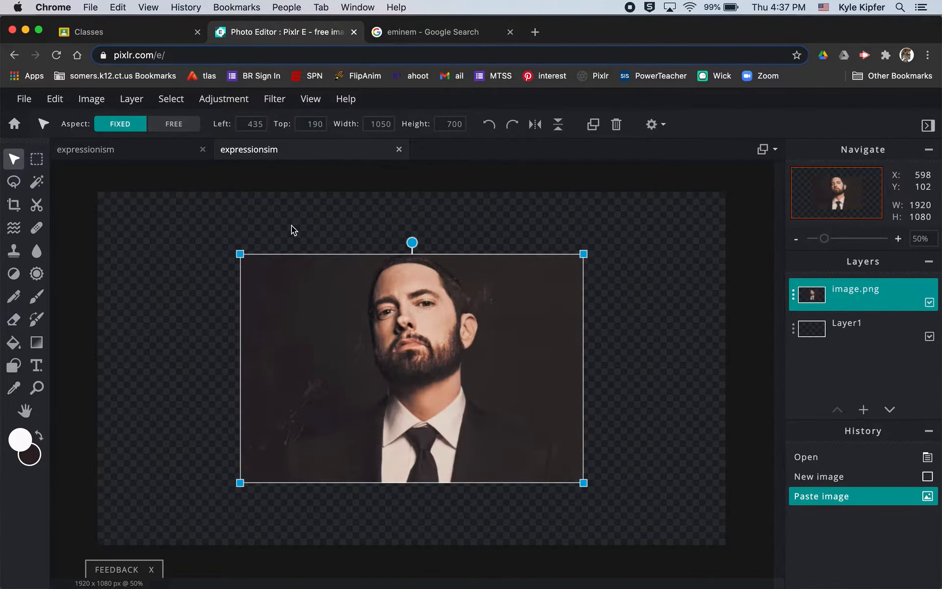
Step: Enlarge the pasted portrait proportionally to about 1644 x 1096 px so it fills the canvas height
drag(239, 253, 146, 177)
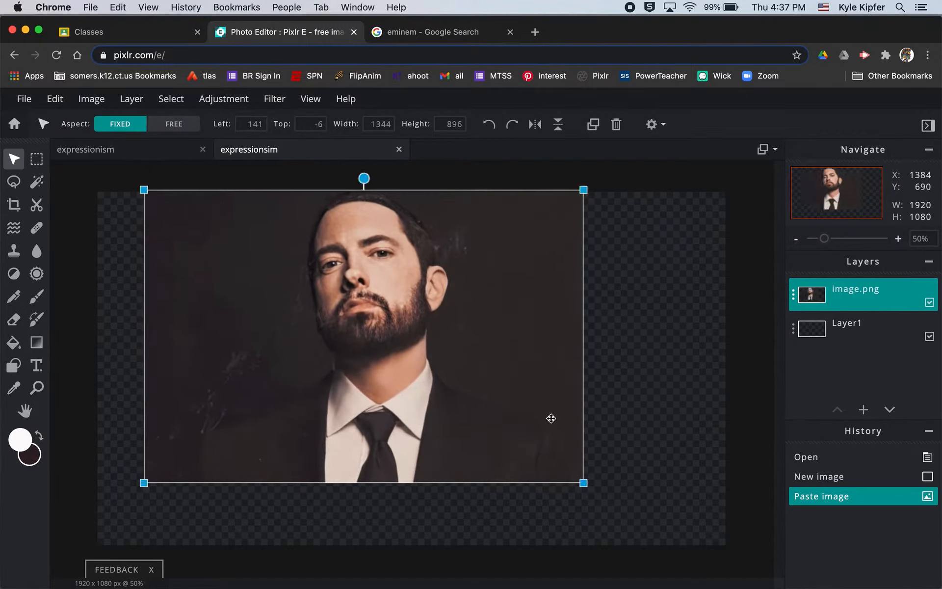
drag(581, 480, 678, 563)
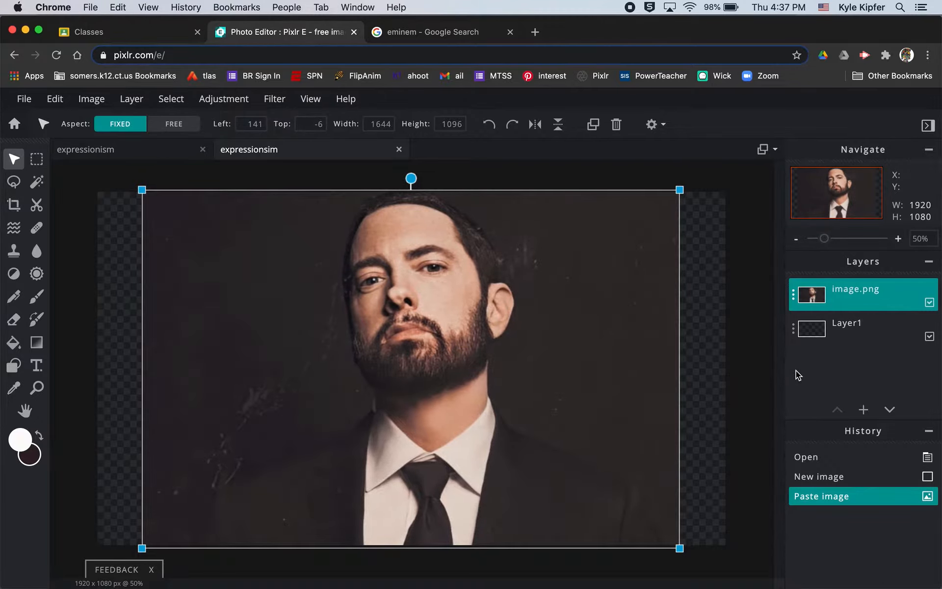
click(741, 340)
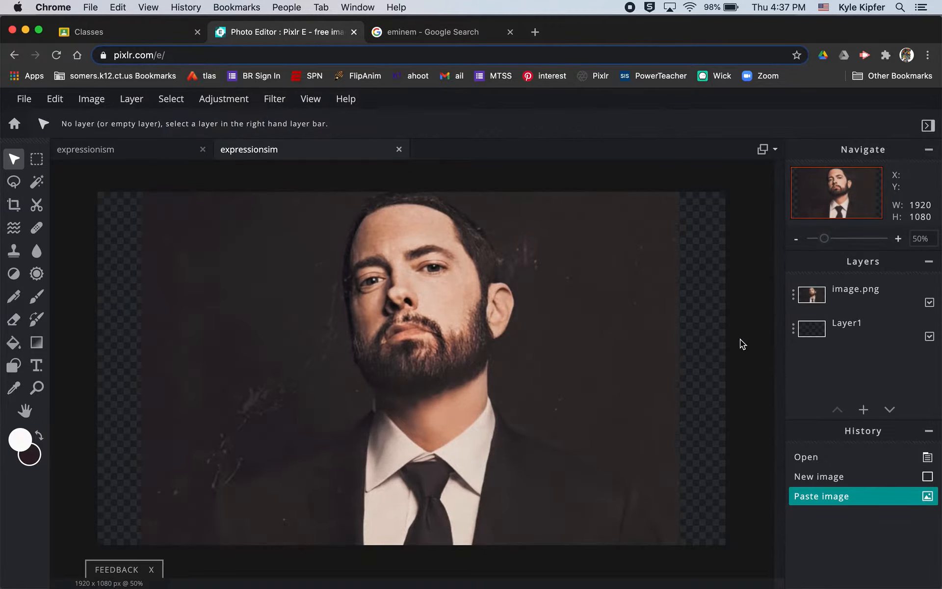
Step: Crop the empty strips on both sides of the portrait, reducing the canvas to about 1630 x 1080 px
click(36, 205)
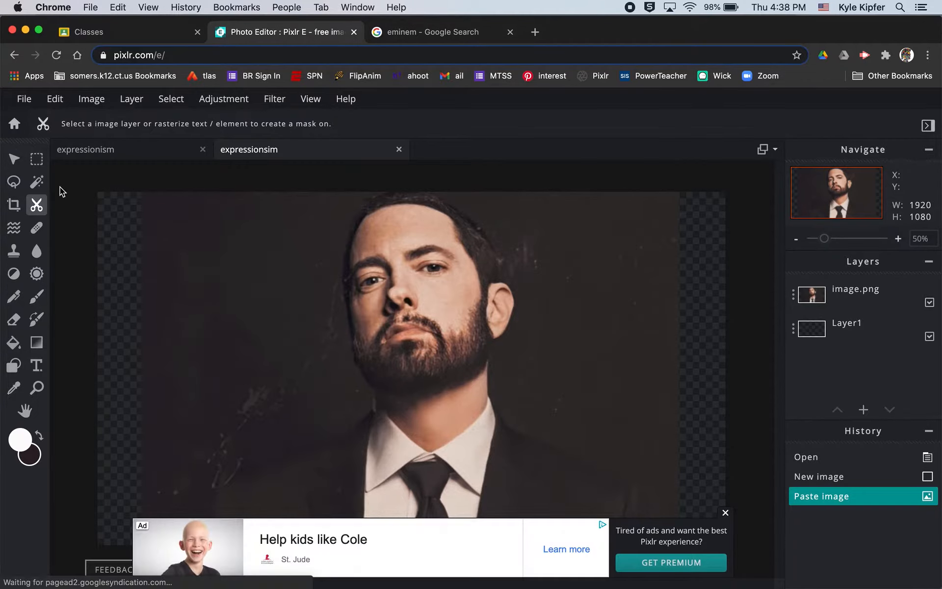
click(21, 201)
drag(96, 374, 143, 374)
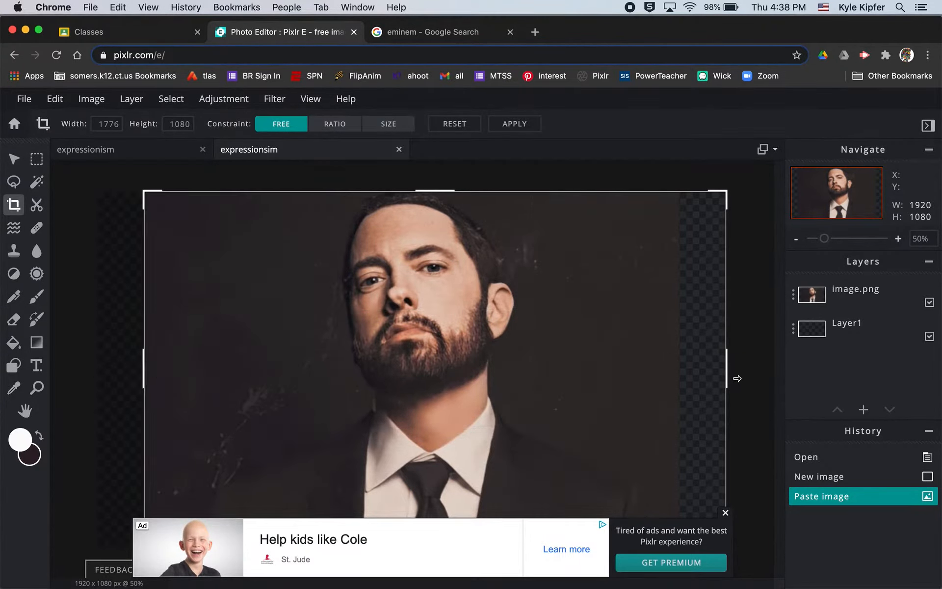
drag(728, 377, 679, 376)
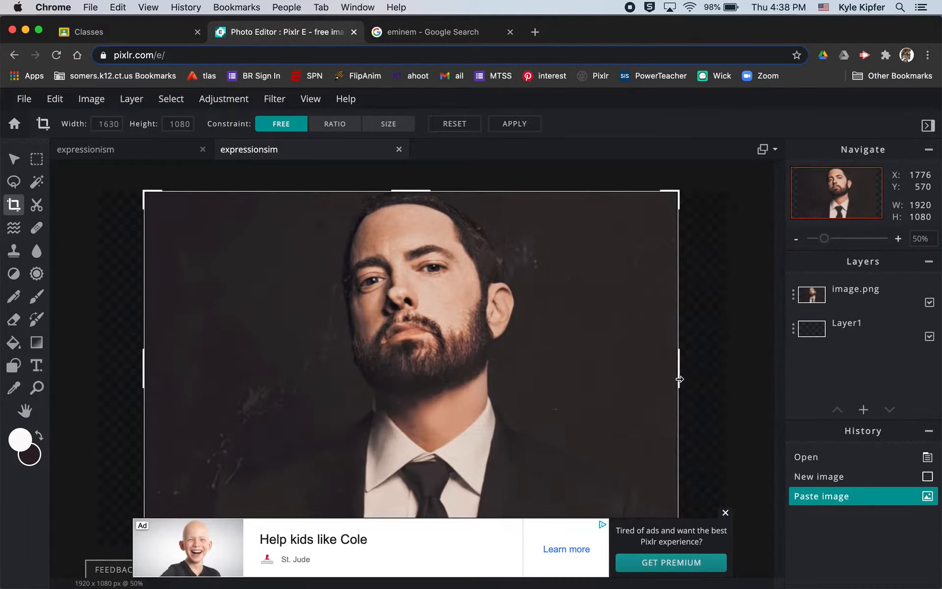
click(725, 512)
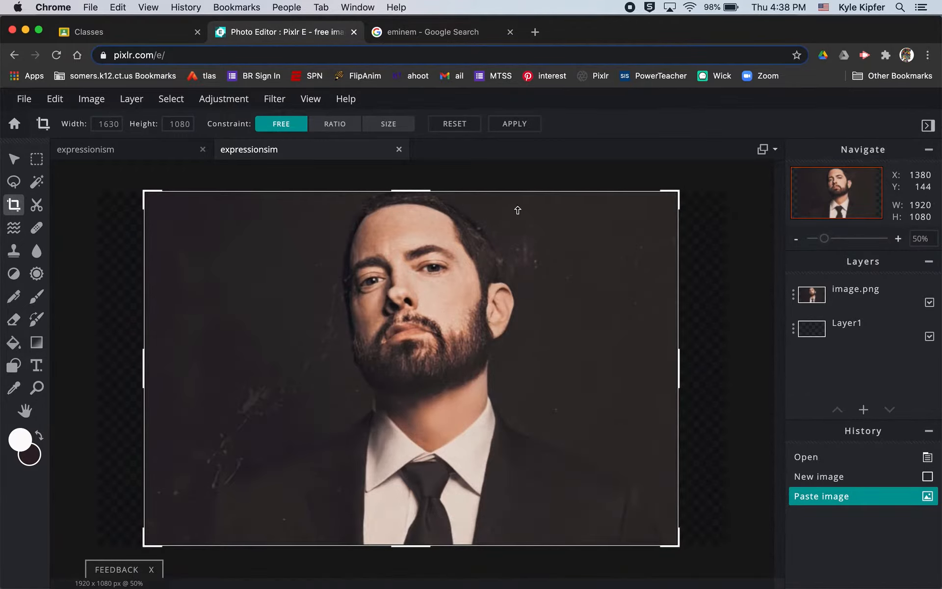
click(514, 124)
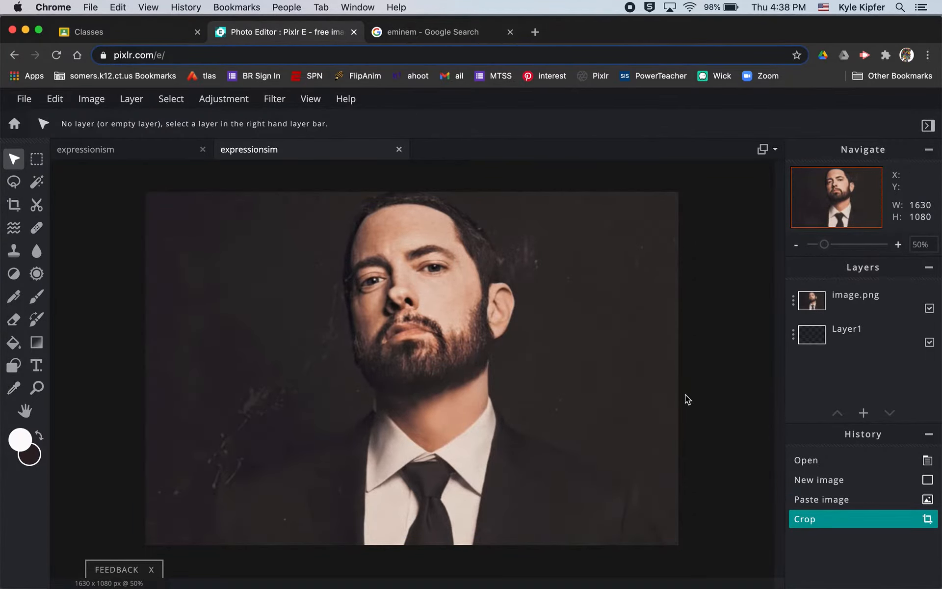
Step: Switch to Google Images, search for "metal texture" and refine the search to "rusted metal texture"
click(435, 32)
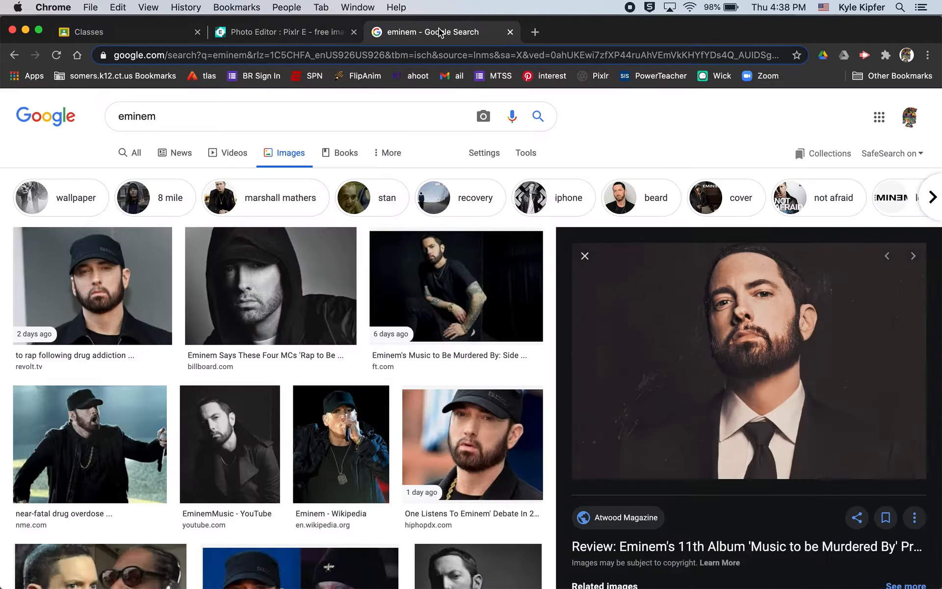
double_click(192, 116)
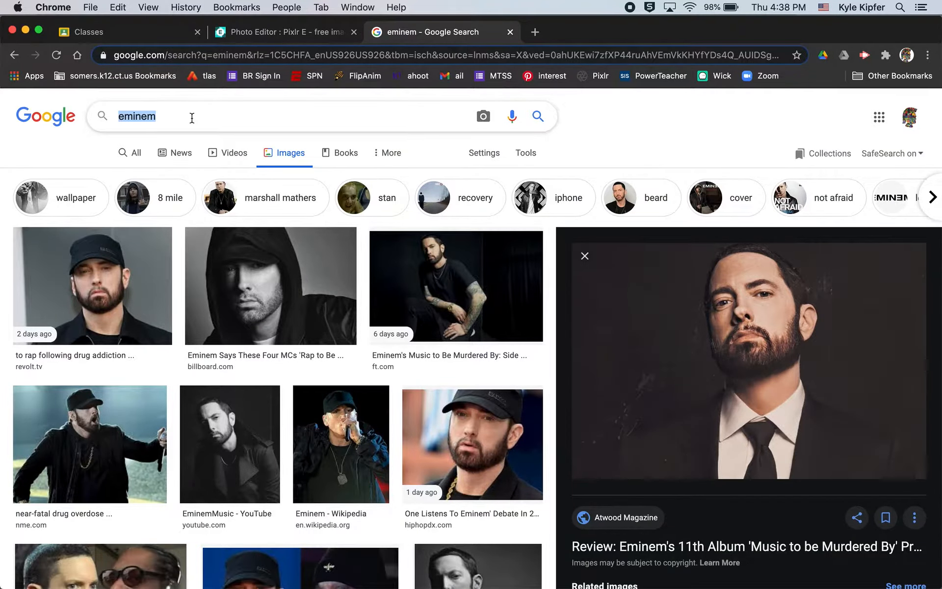
text(metal textu)
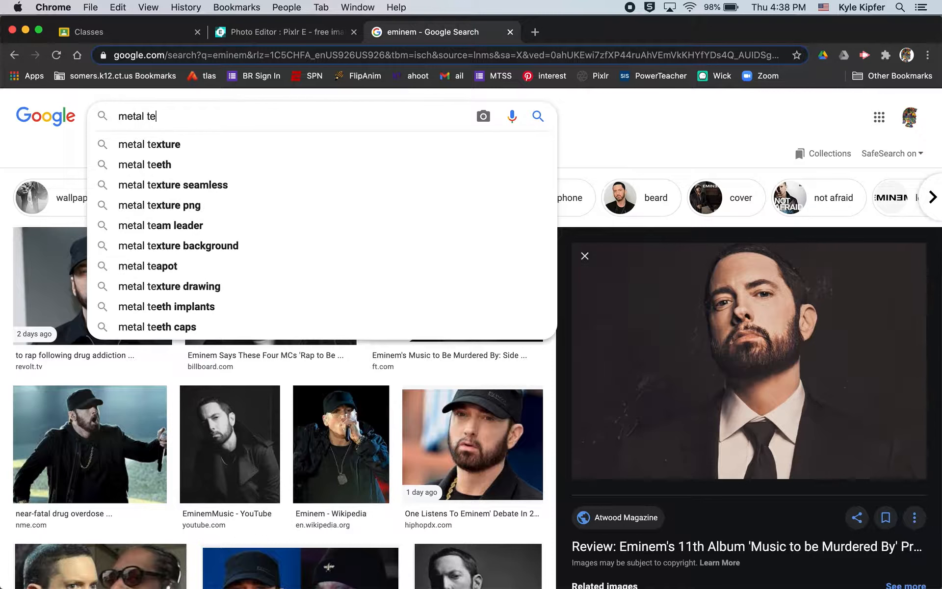
text(re)
key(Return)
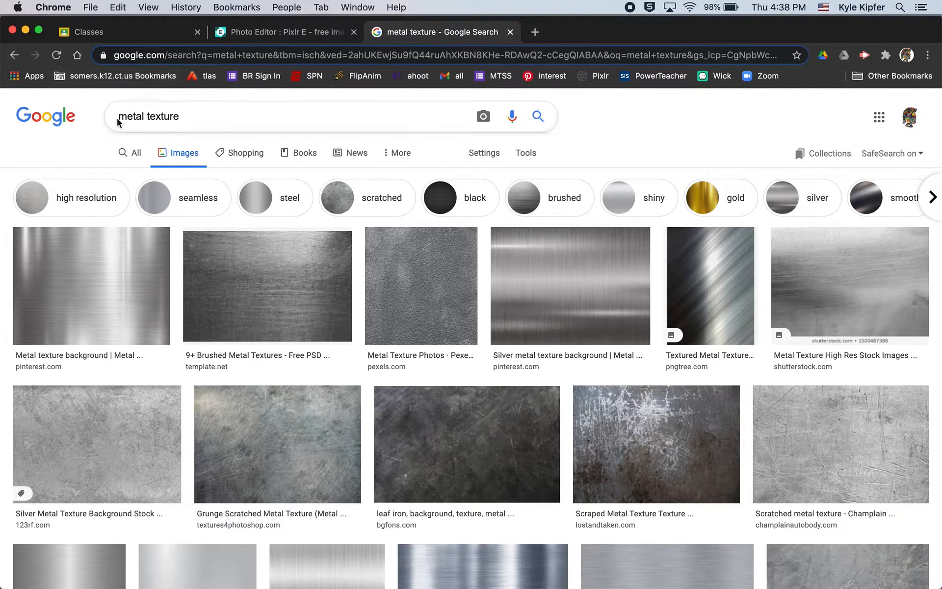
click(117, 118)
text(rus)
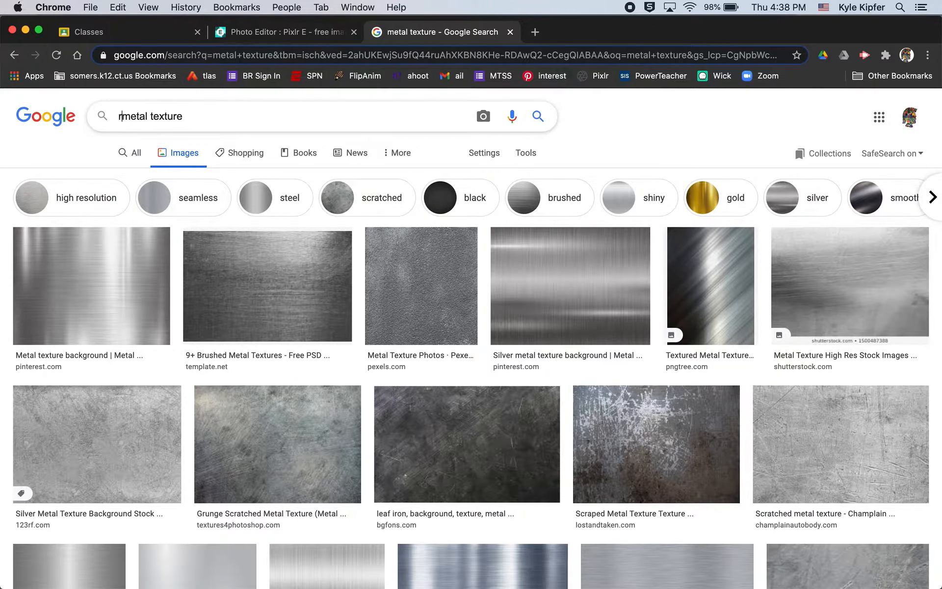
text(ted)
key(Return)
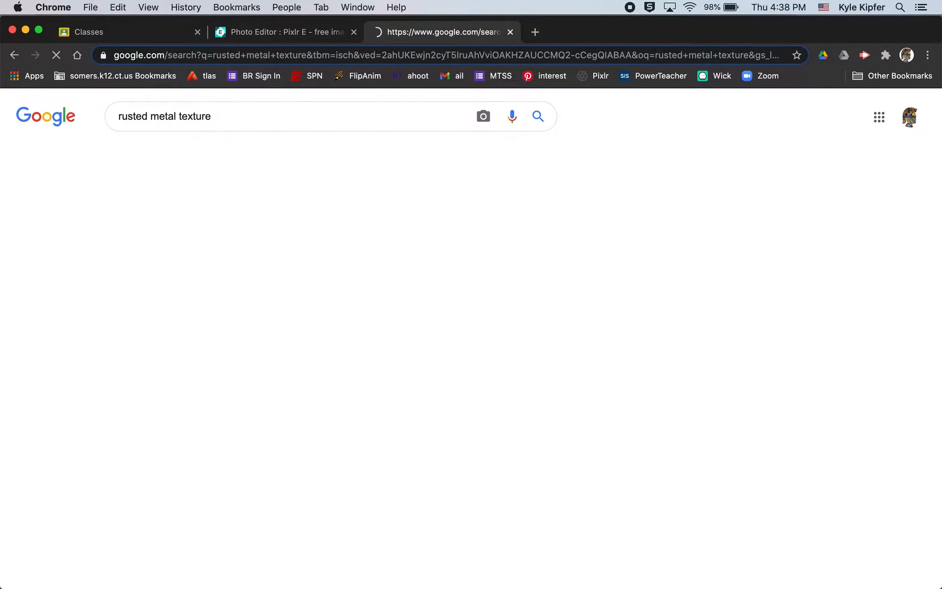
Step: Open the Creative Market "Grunge rusted metal texture" result and copy its image
scroll(208, 342, down, 3)
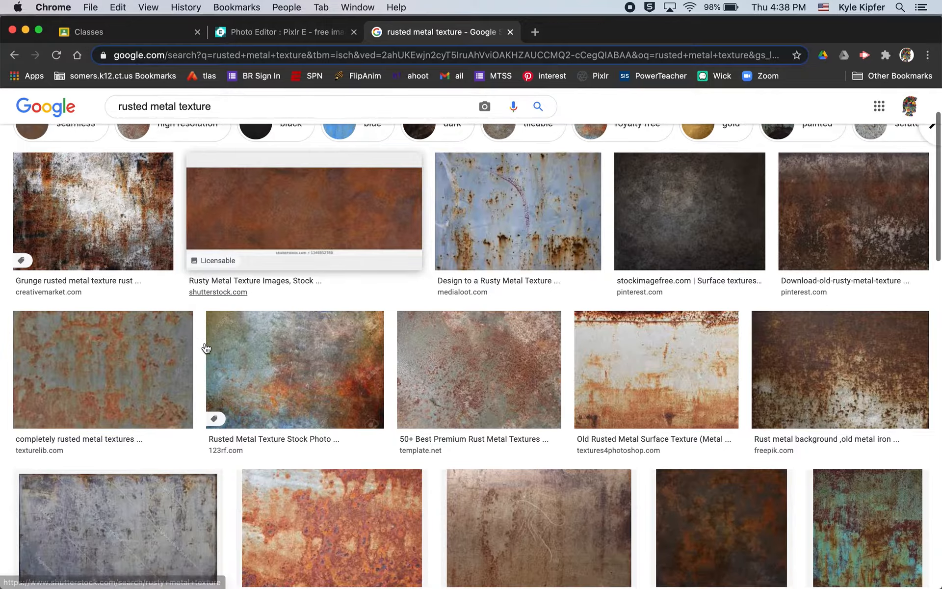
click(123, 230)
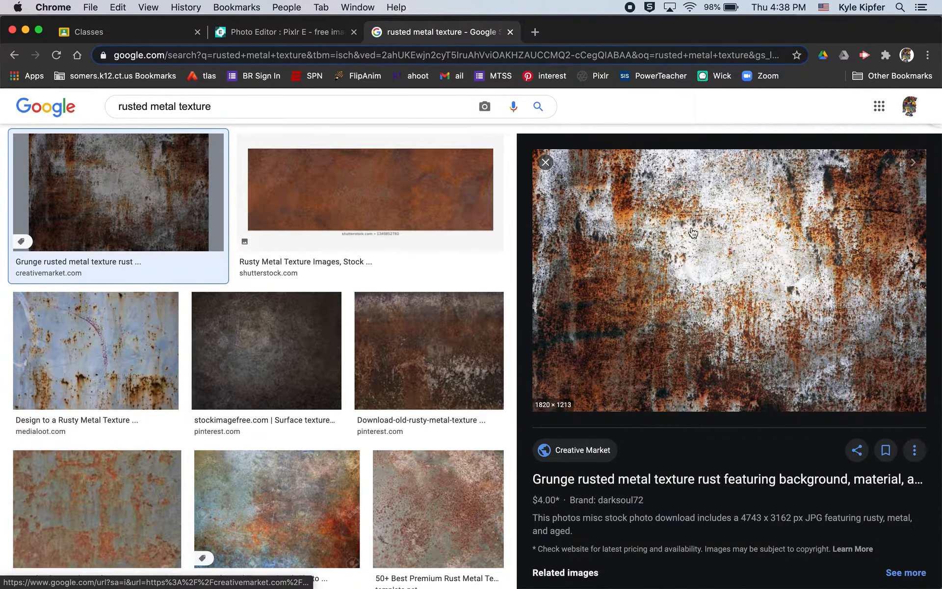
right_click(726, 254)
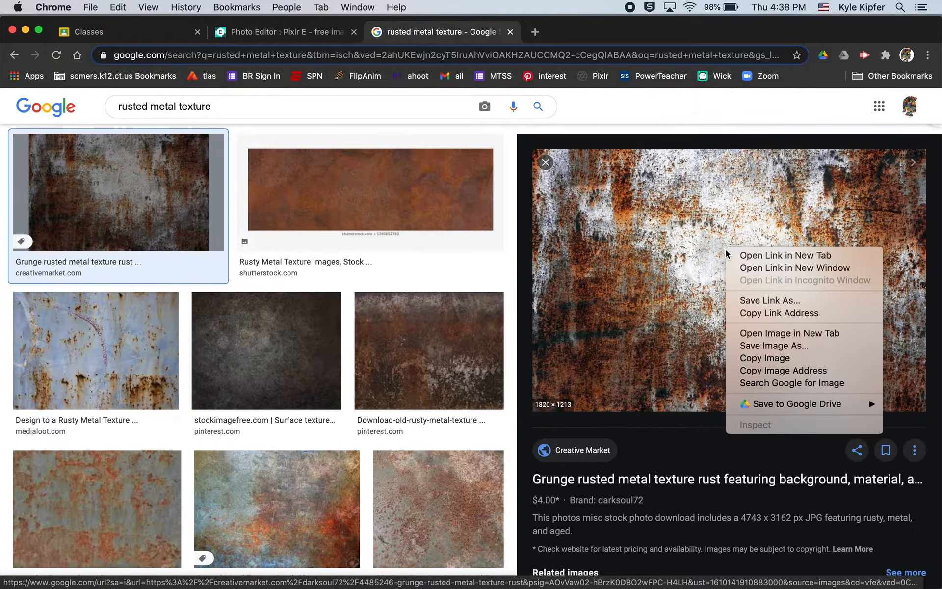
click(763, 357)
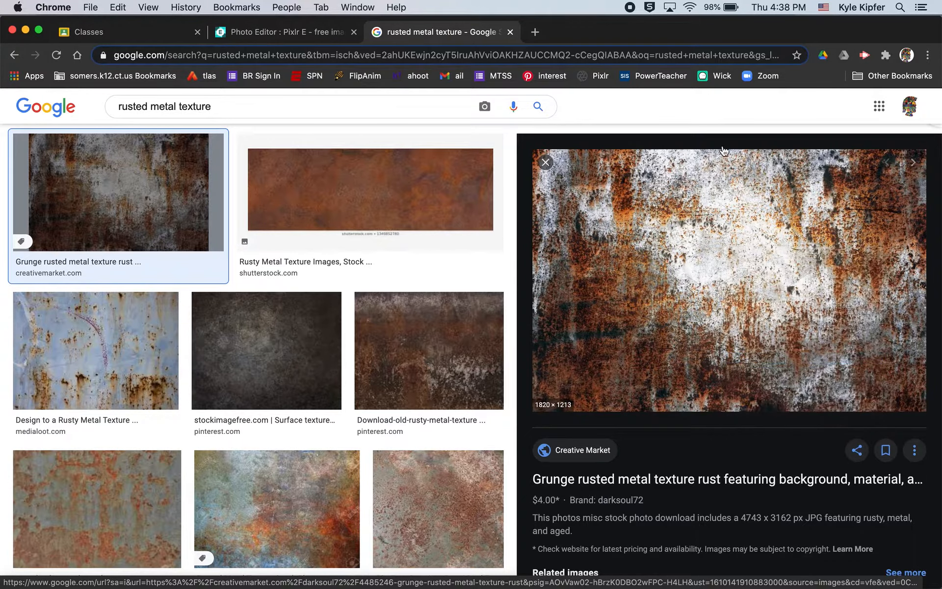
Step: Paste the rusted metal texture into the Pixlr image and place its layer directly beneath the portrait layer
click(290, 32)
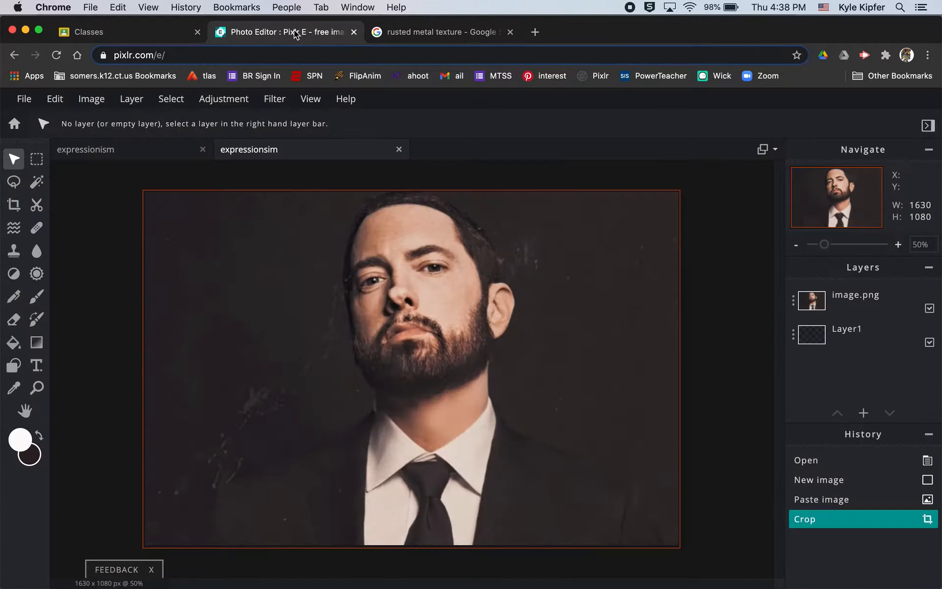
click(842, 337)
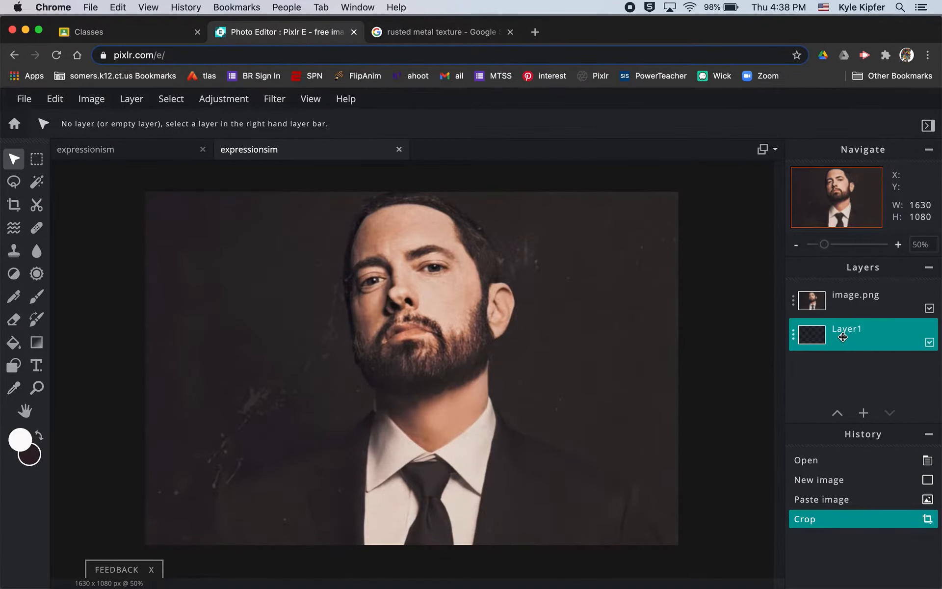
key(super+v)
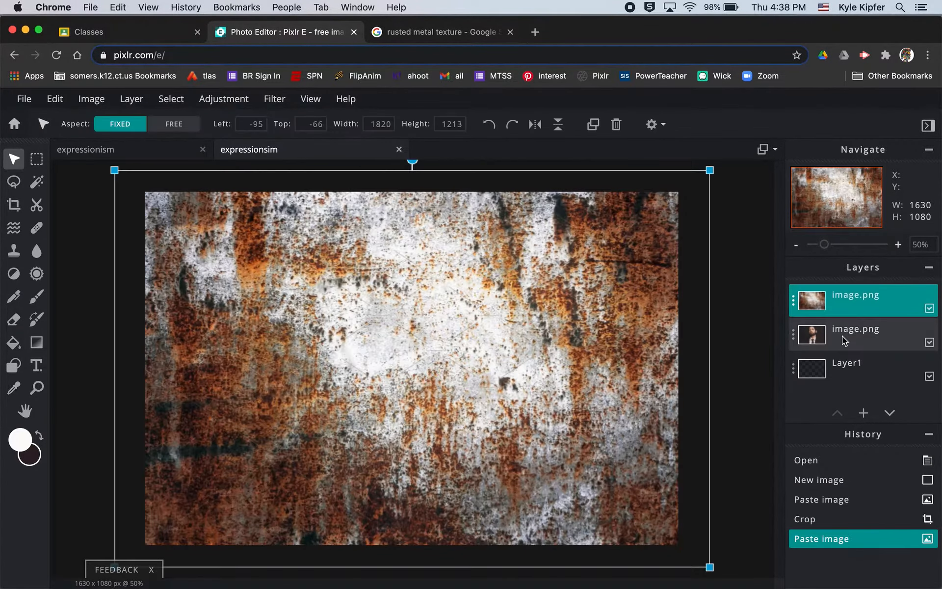
drag(853, 297, 865, 340)
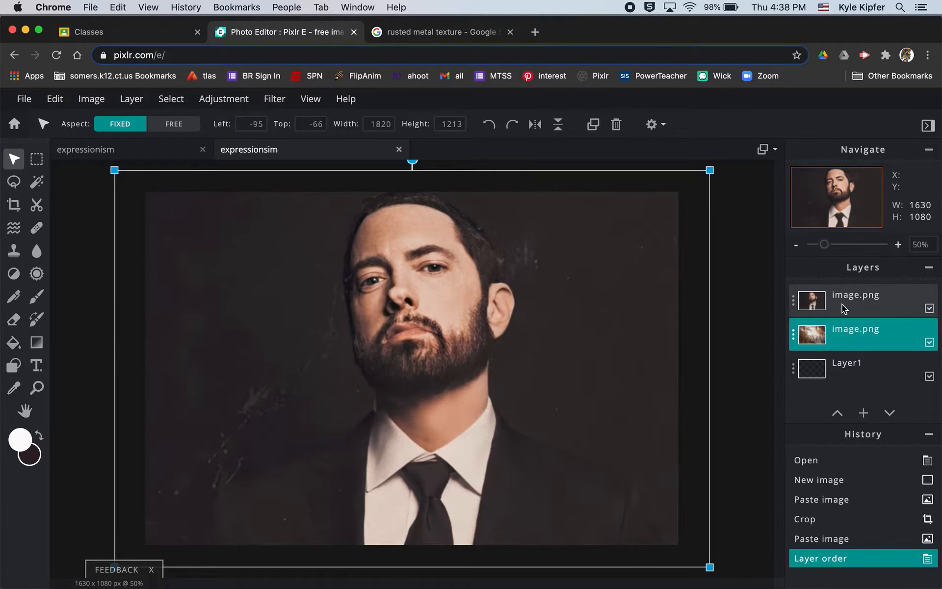
Step: Hide the portrait layer while scaling the rusted texture to about 1676 x 1117 px around the canvas, and show the portrait again
click(794, 301)
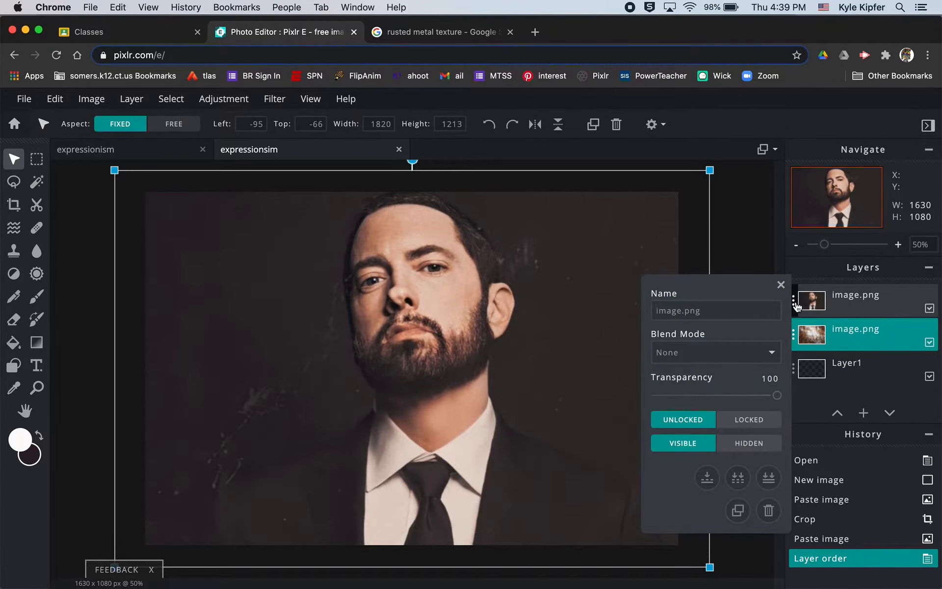
click(928, 308)
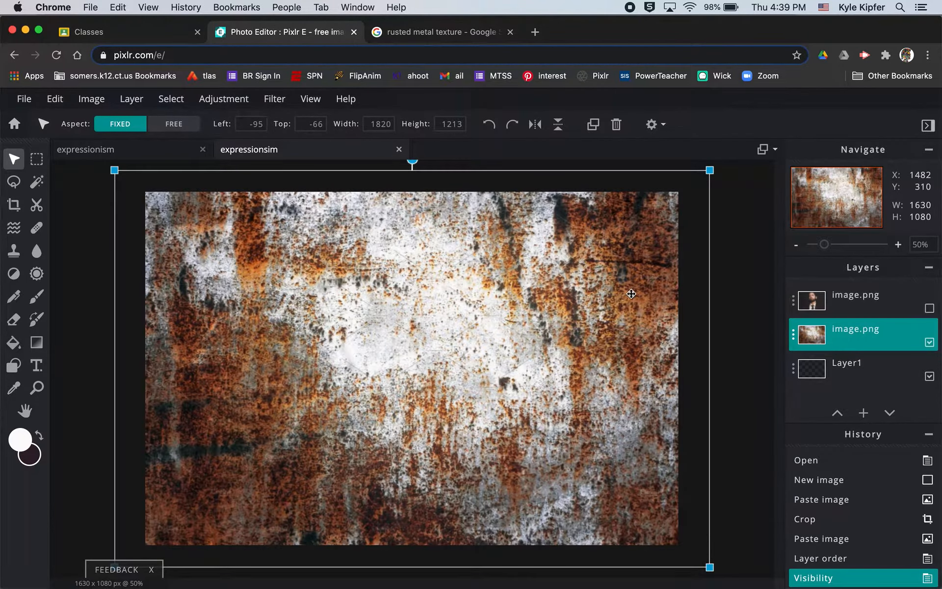
drag(115, 170, 139, 185)
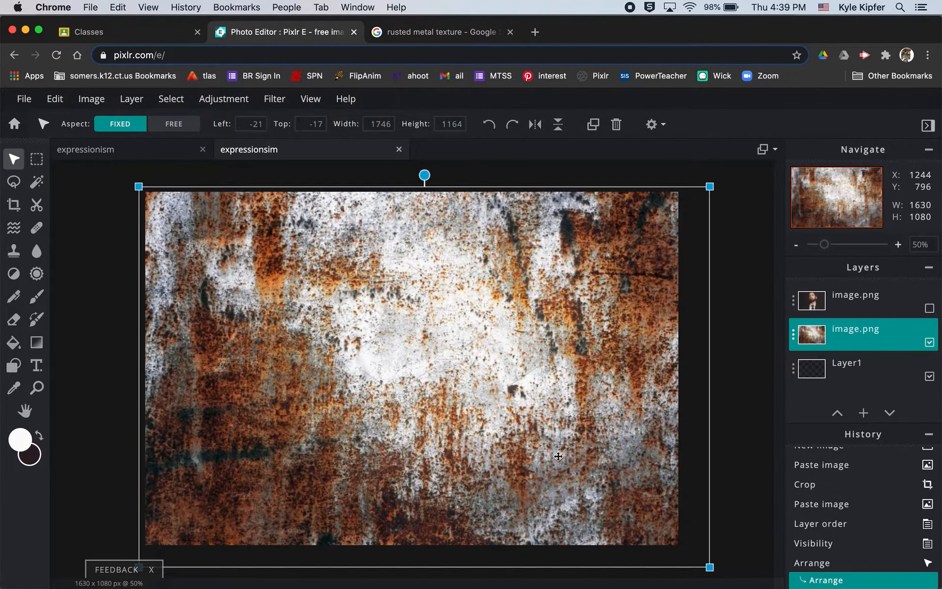
drag(709, 567, 686, 551)
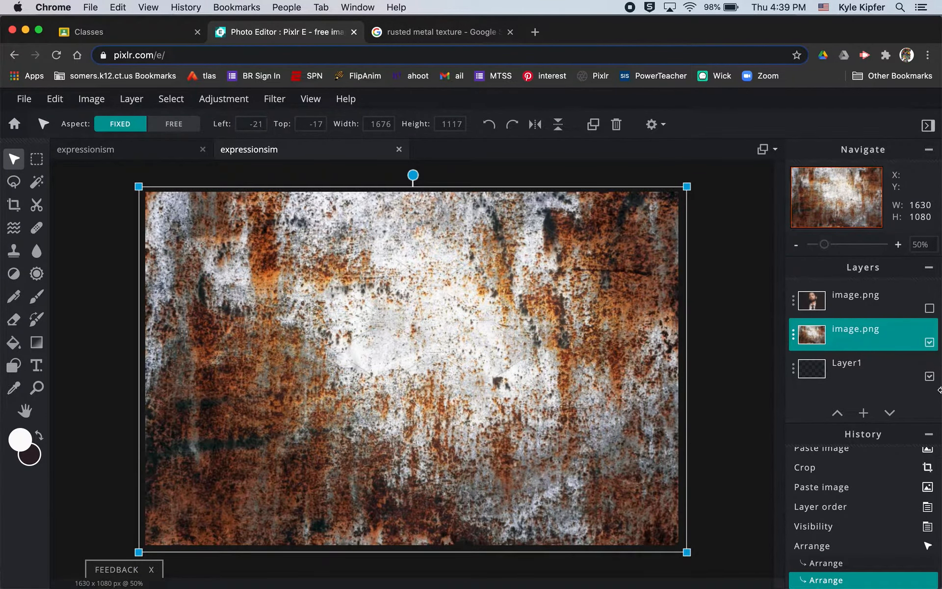
click(864, 342)
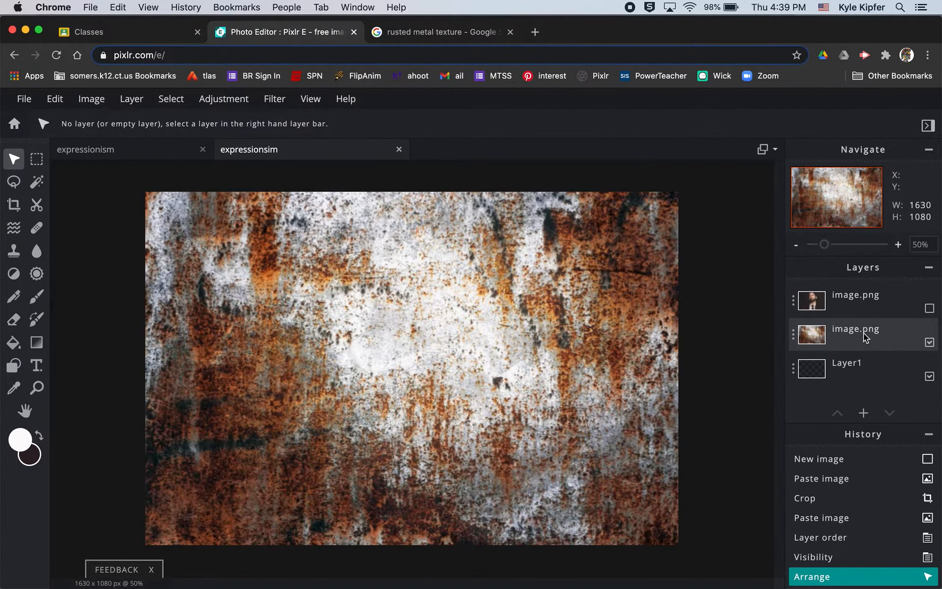
click(929, 309)
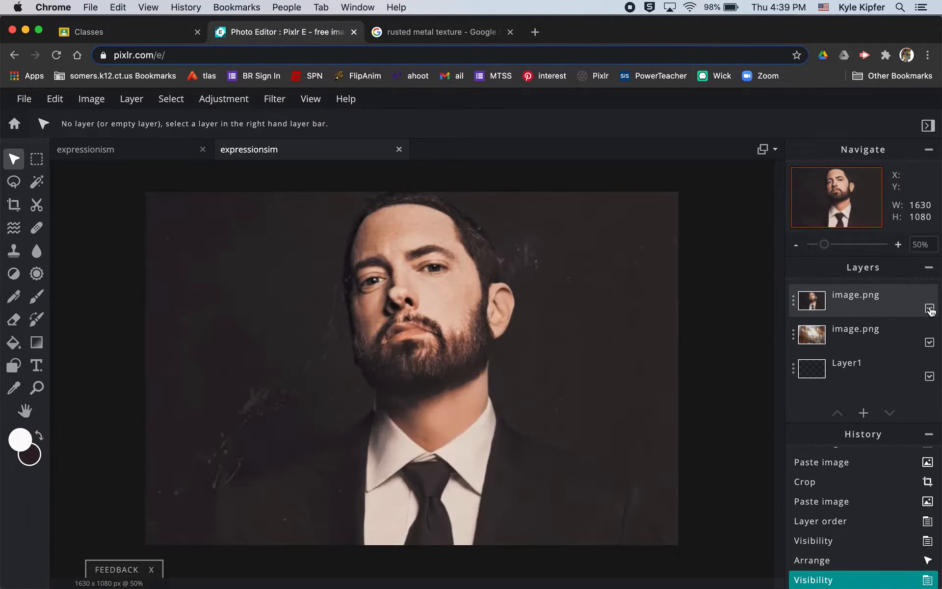
Step: Duplicate the portrait layer and hide the duplicate
click(793, 301)
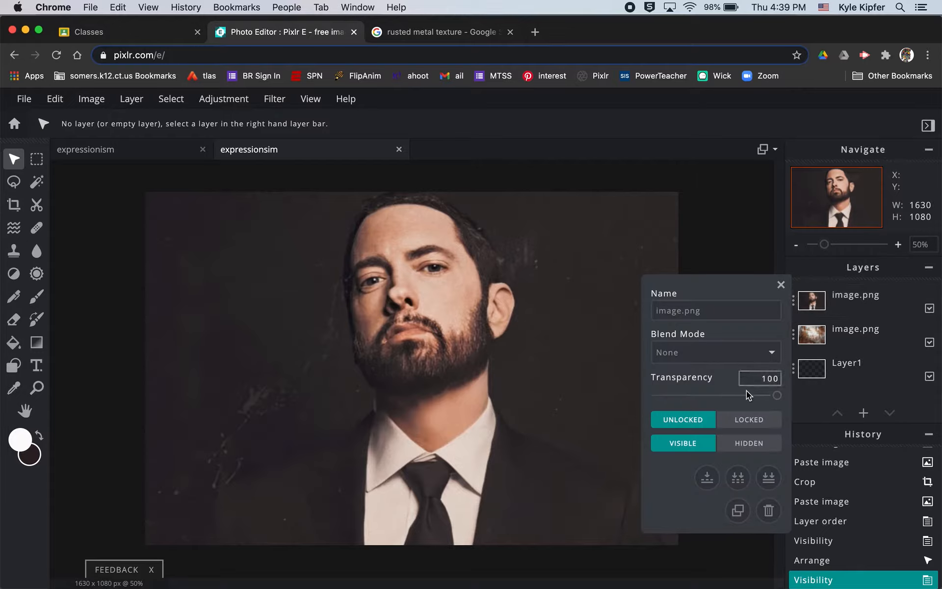
click(738, 509)
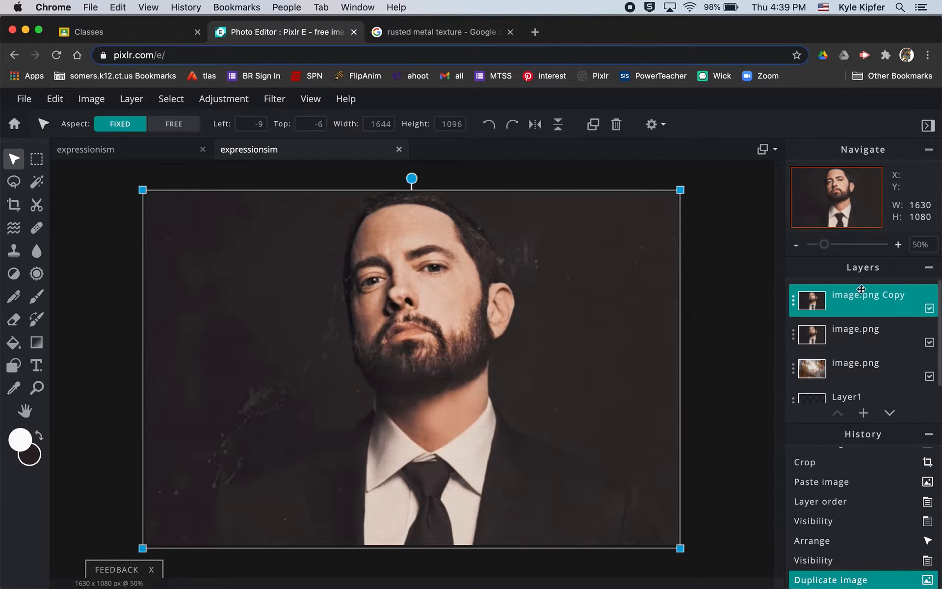
click(929, 309)
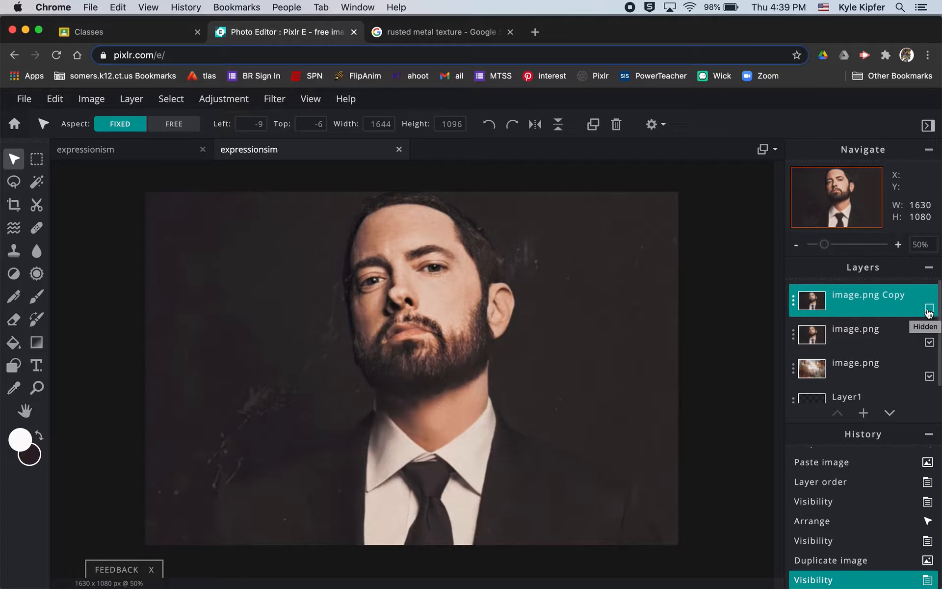
Step: Free distort the original portrait layer into a slanted diagonal band with corners at about (769, -6), (1635, -6), (-237, 1094) and (935, 1084)
click(872, 332)
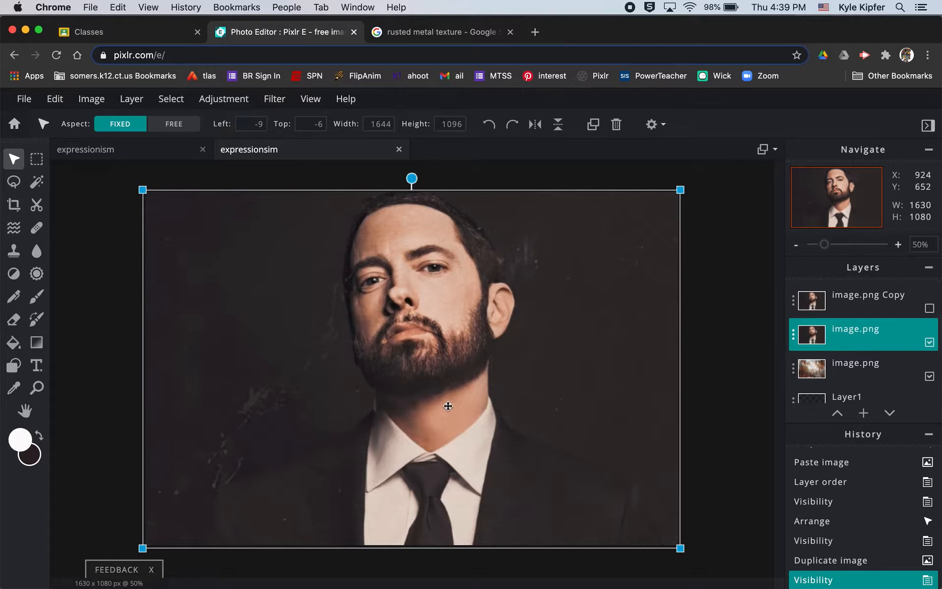
click(56, 99)
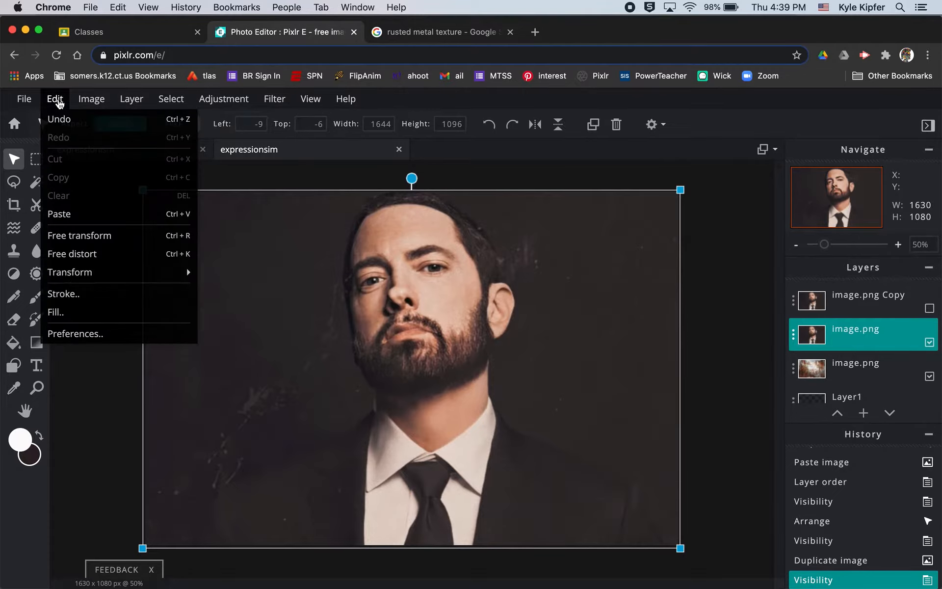
click(88, 254)
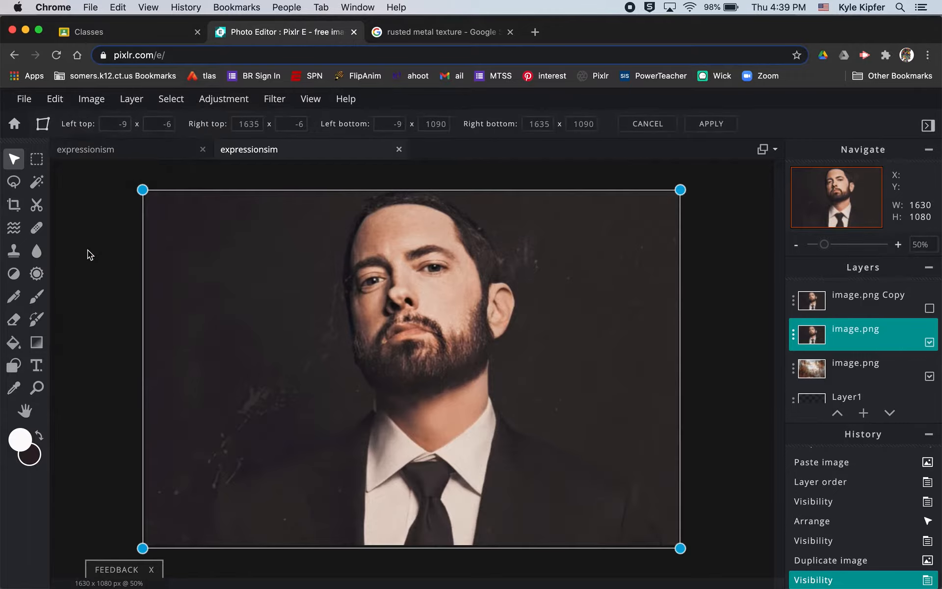
drag(142, 190, 397, 191)
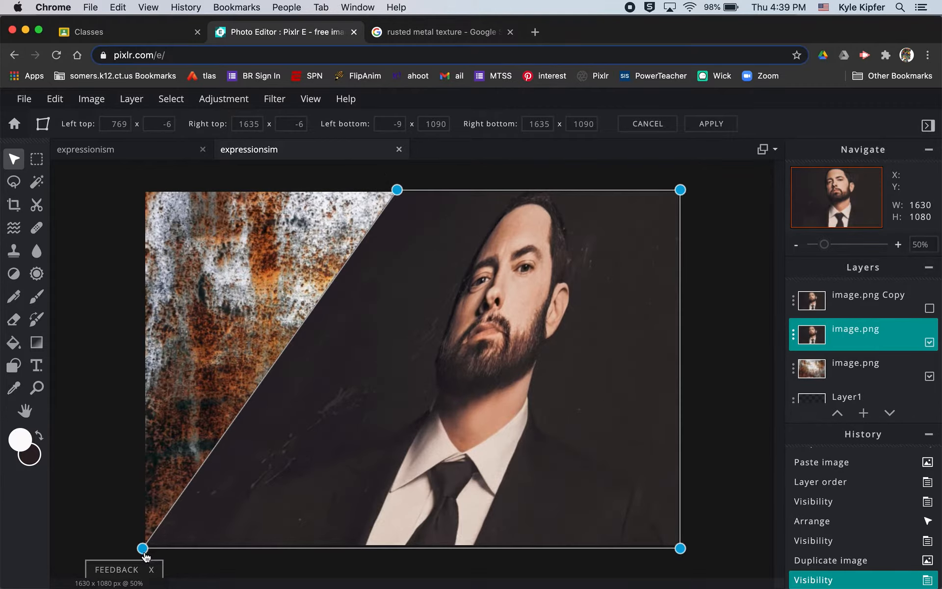
drag(143, 548, 69, 550)
drag(679, 552, 451, 550)
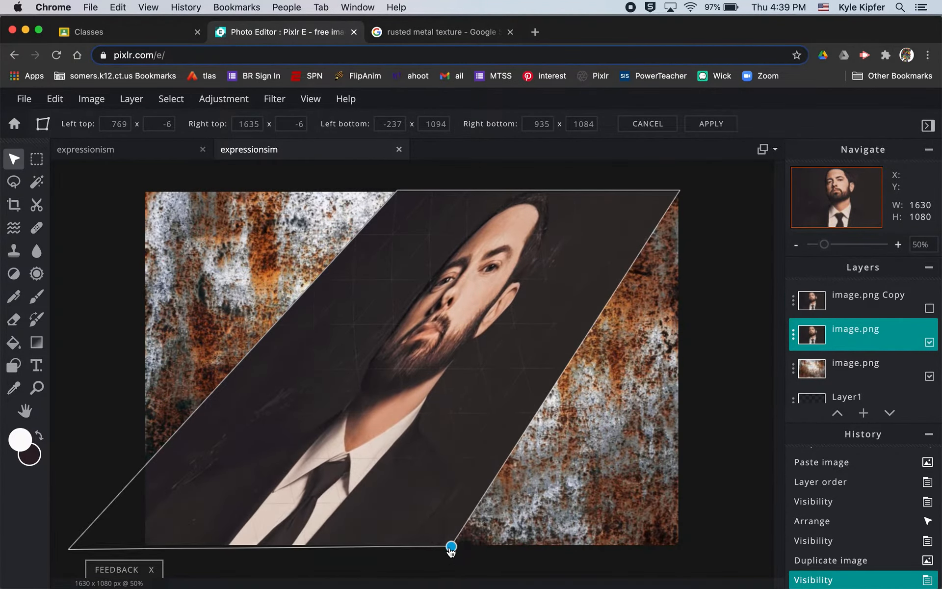
click(743, 336)
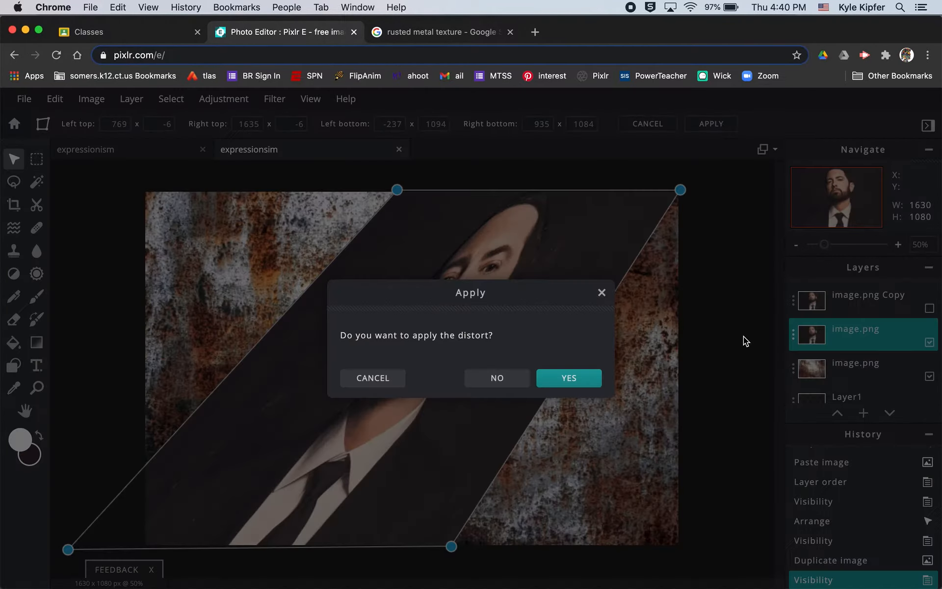
click(579, 379)
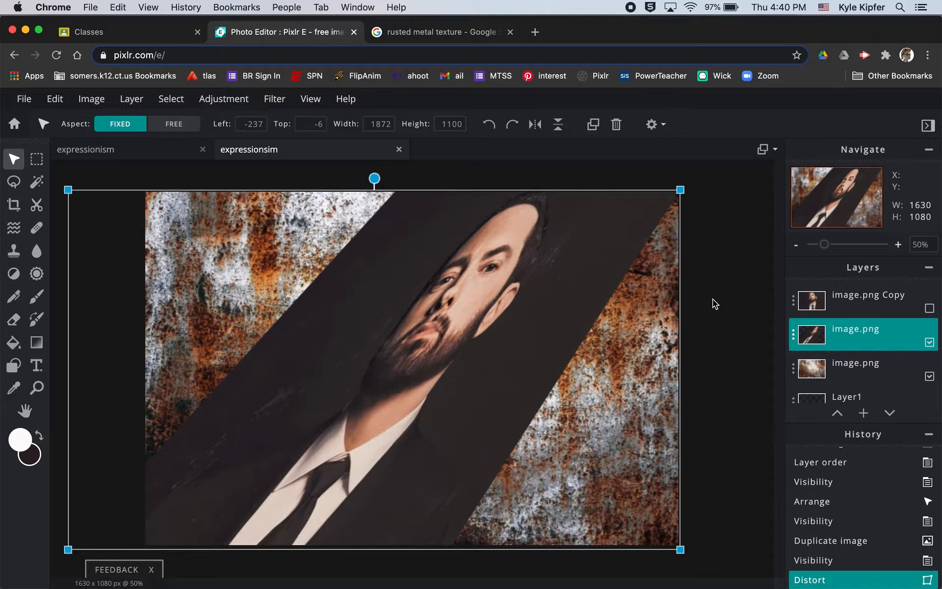
Step: Set the blend mode of the slanted portrait layer to Hard-light
click(794, 337)
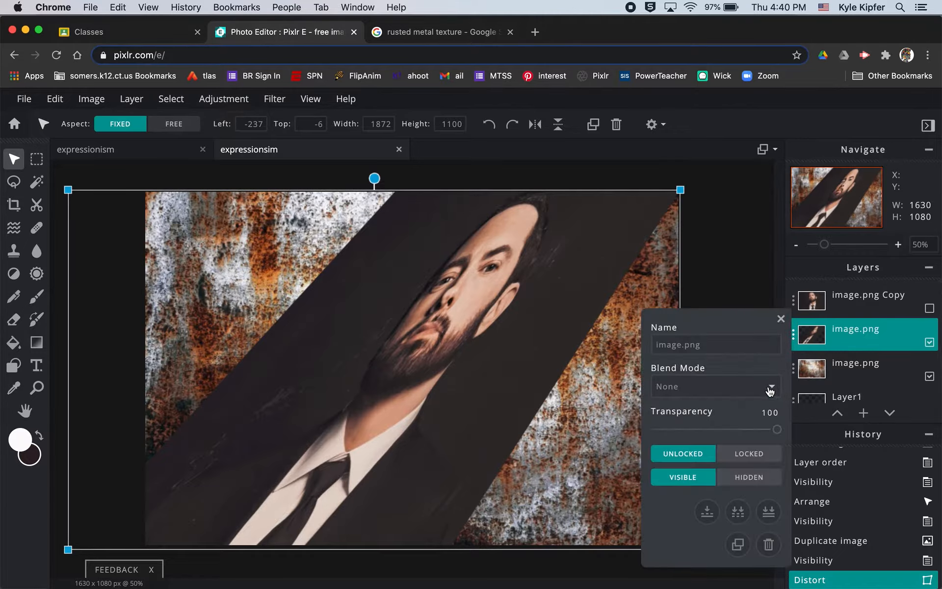
click(769, 390)
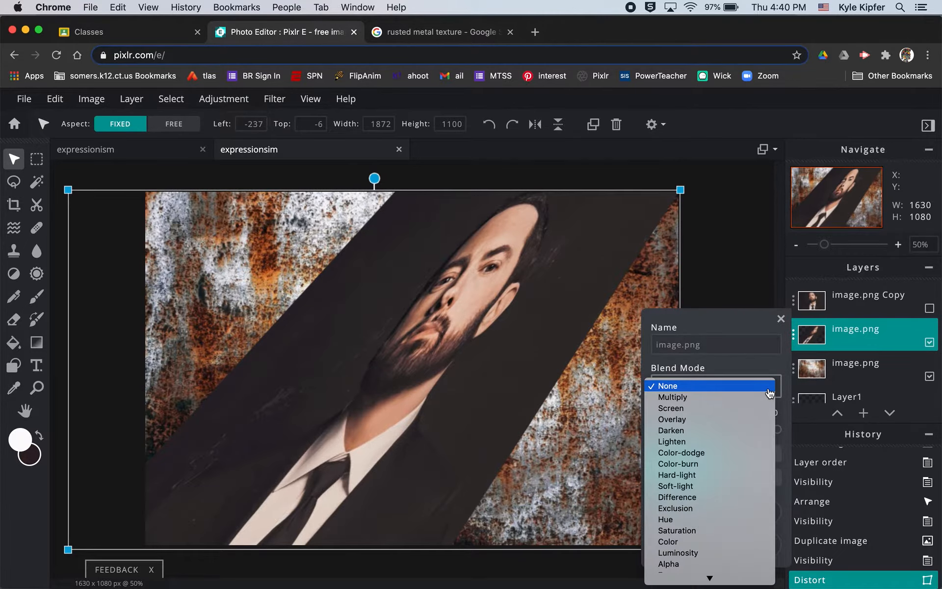
click(713, 474)
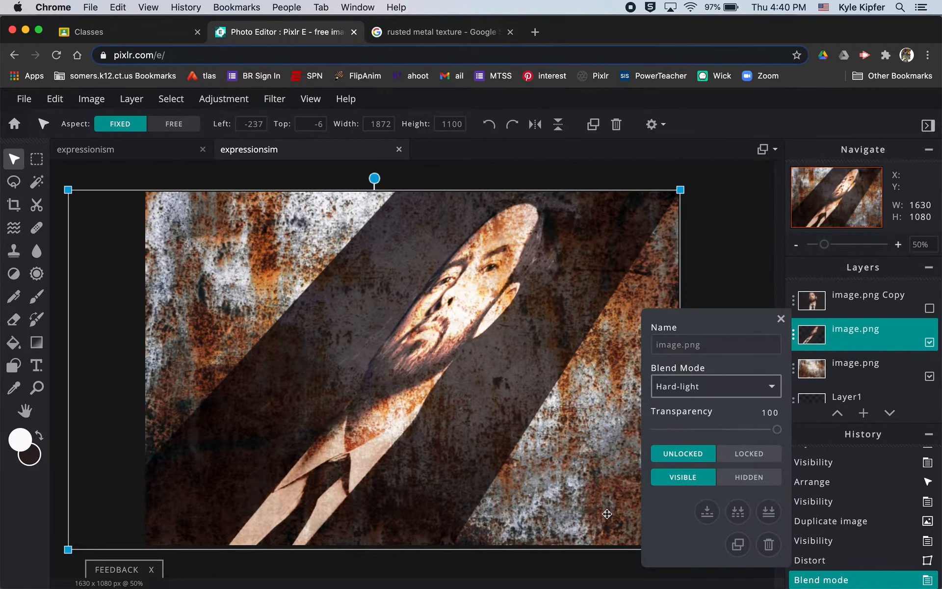
Step: Try the Multiply, Screen and Overlay blend modes on the slanted portrait layer, and return it to Hard-light
click(766, 389)
click(712, 308)
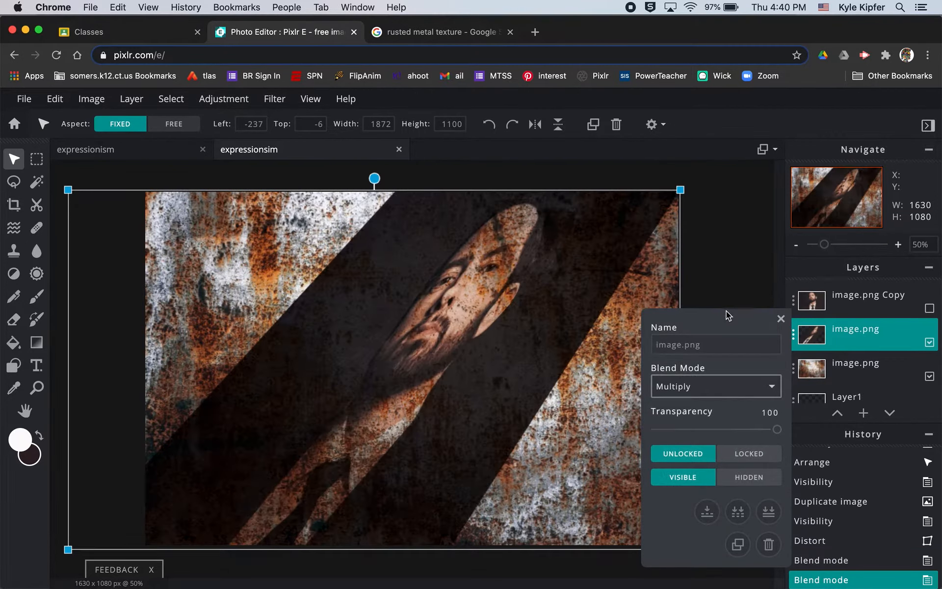
click(768, 389)
click(723, 398)
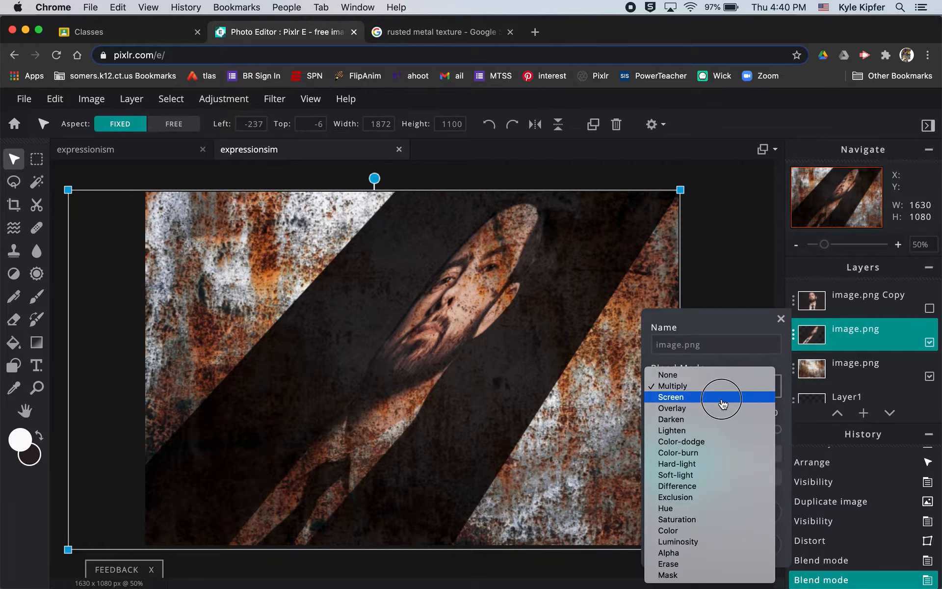
click(771, 389)
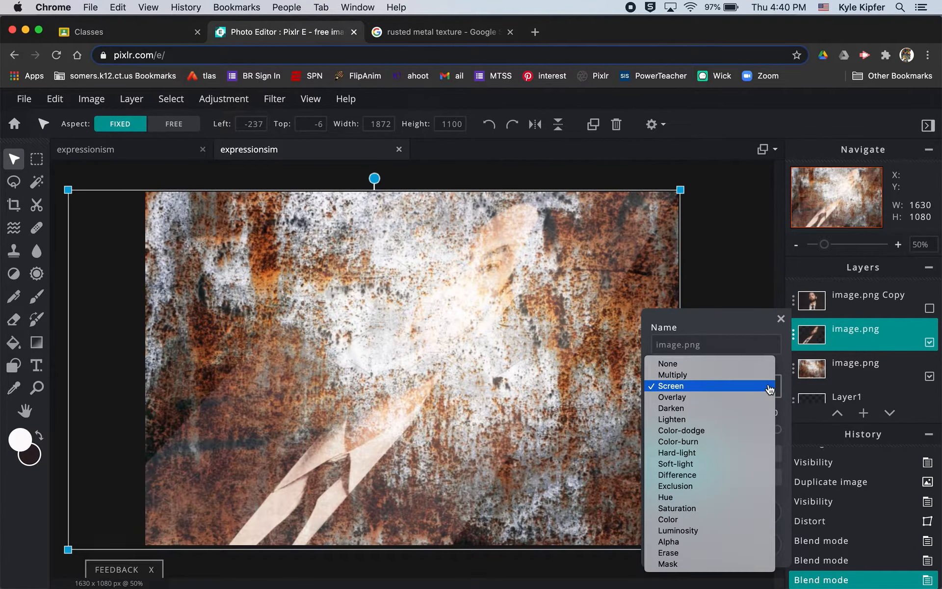
click(742, 396)
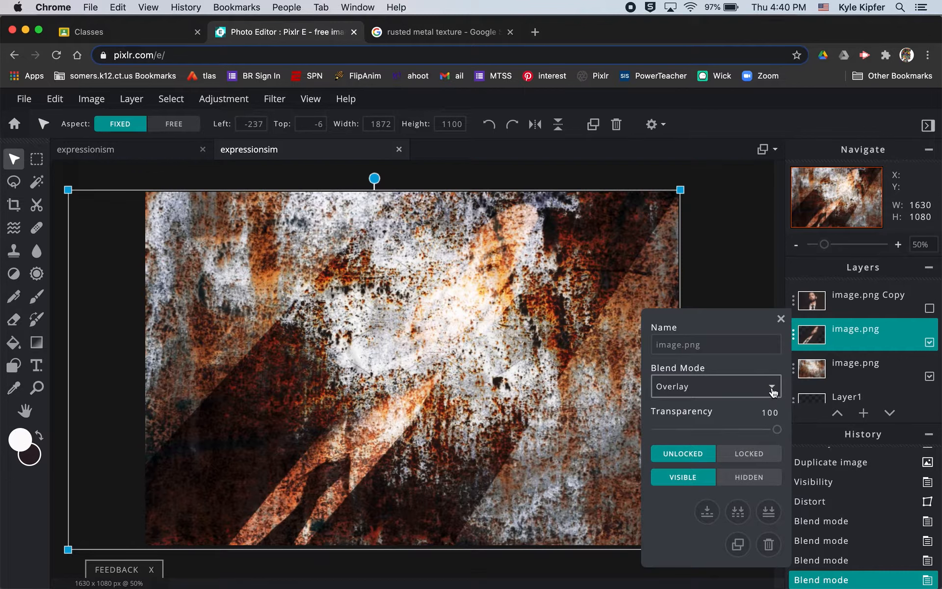
click(771, 389)
click(730, 443)
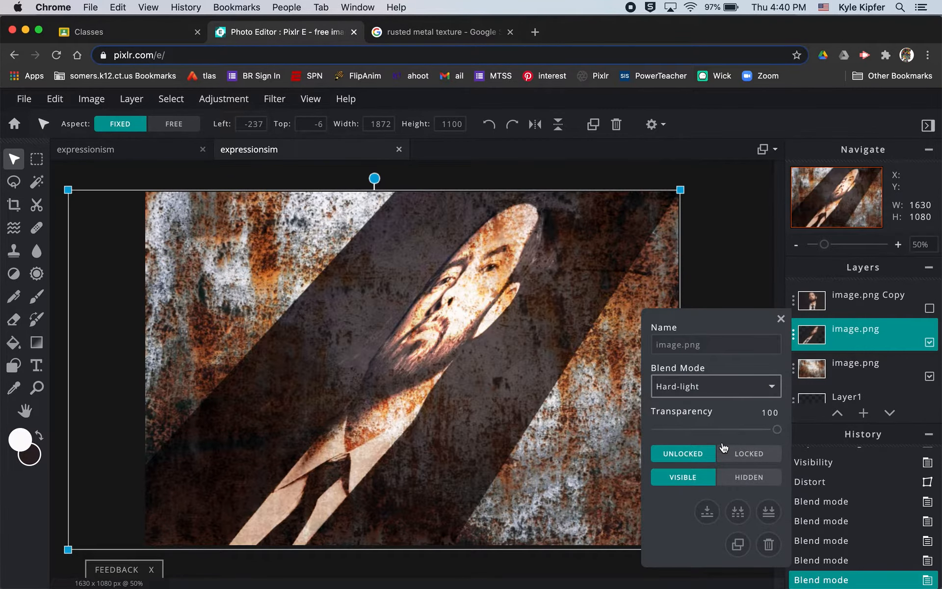
click(780, 320)
click(711, 293)
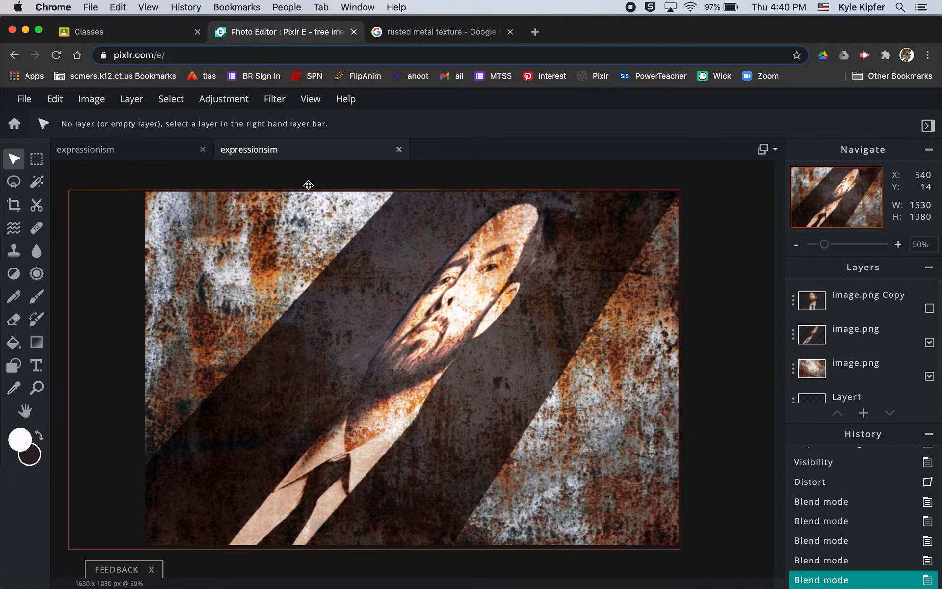
Step: Apply the Mosaic filter with an amount of 90 to the slanted portrait layer
click(270, 99)
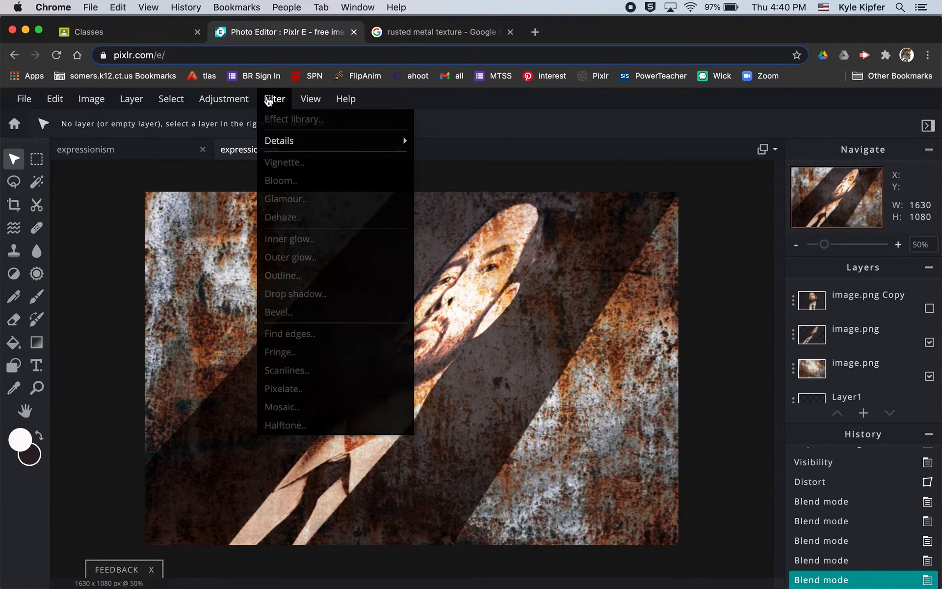
mouse_move(223, 100)
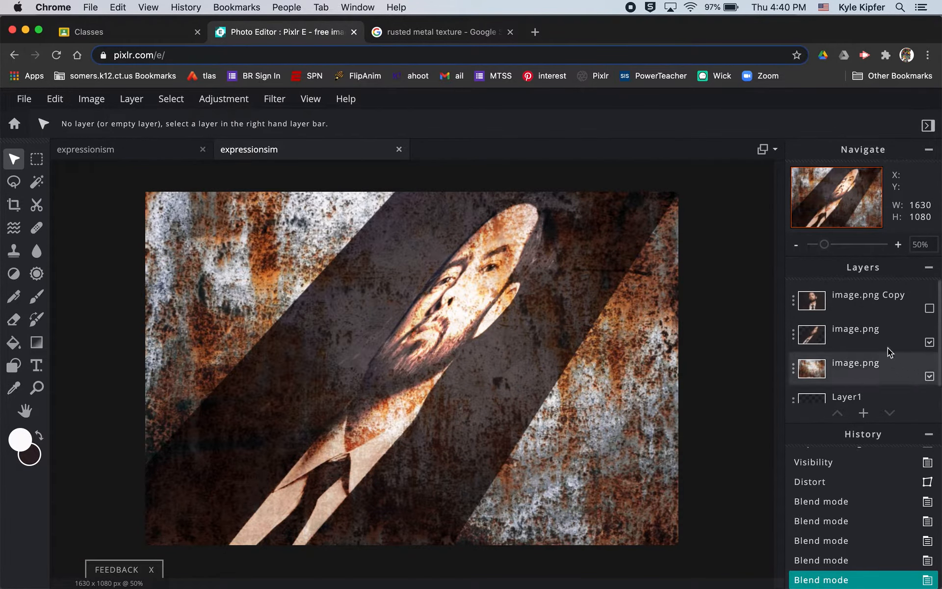
click(861, 338)
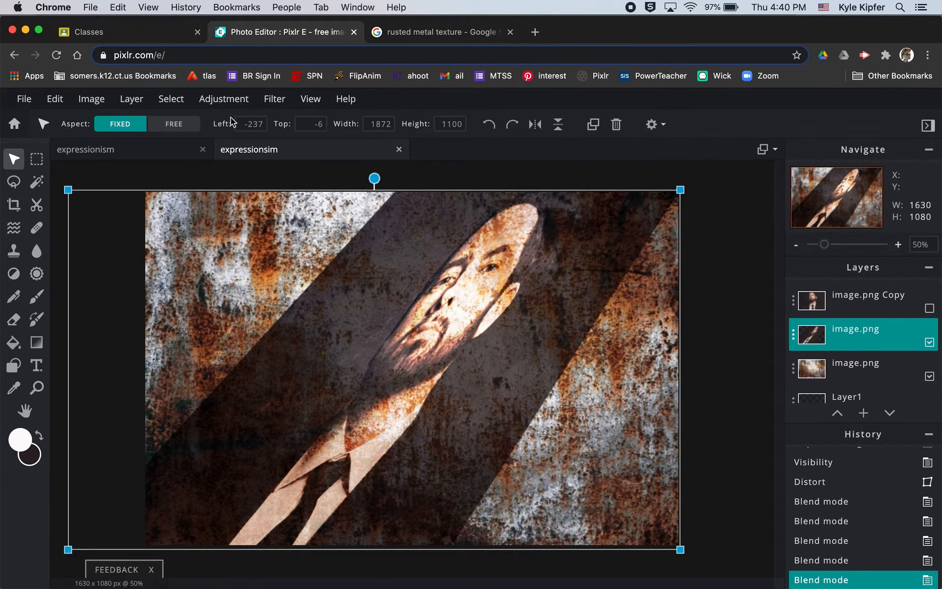
click(234, 100)
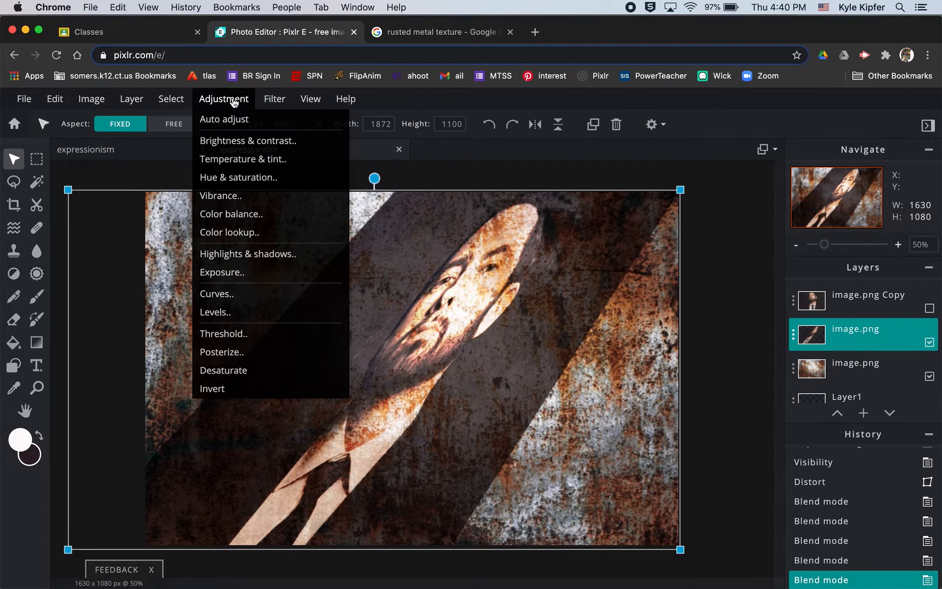
mouse_move(270, 101)
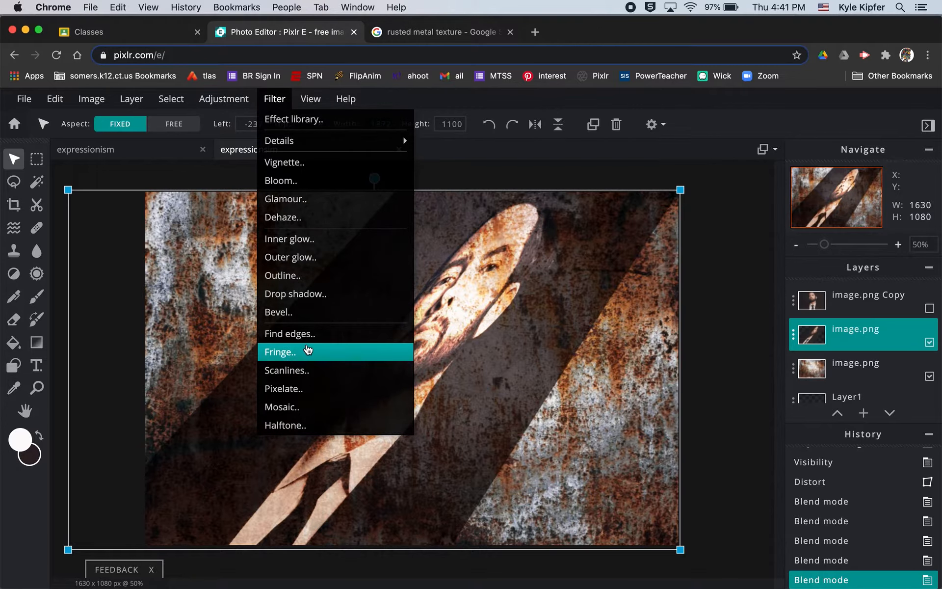
click(301, 408)
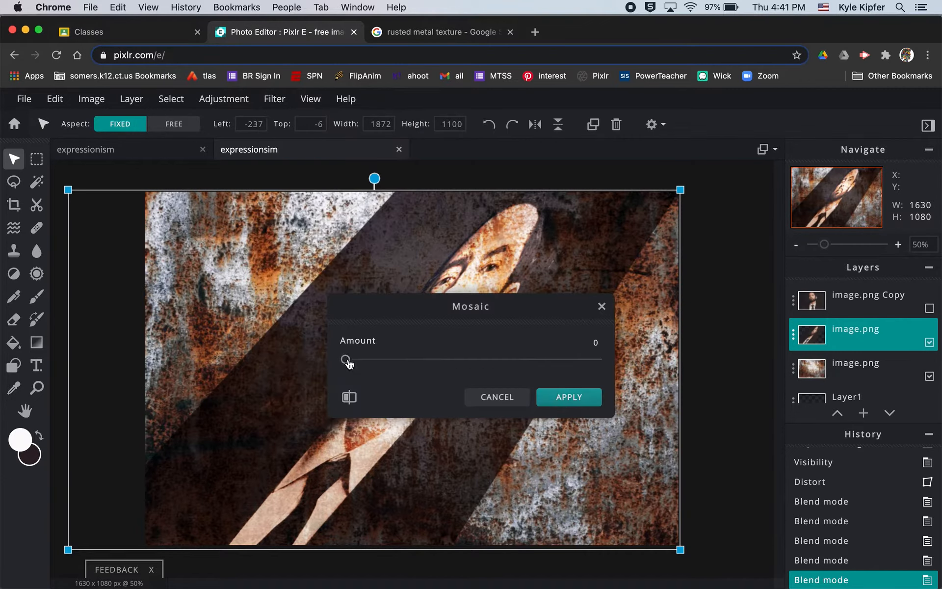
drag(377, 304, 625, 407)
drag(593, 456, 821, 467)
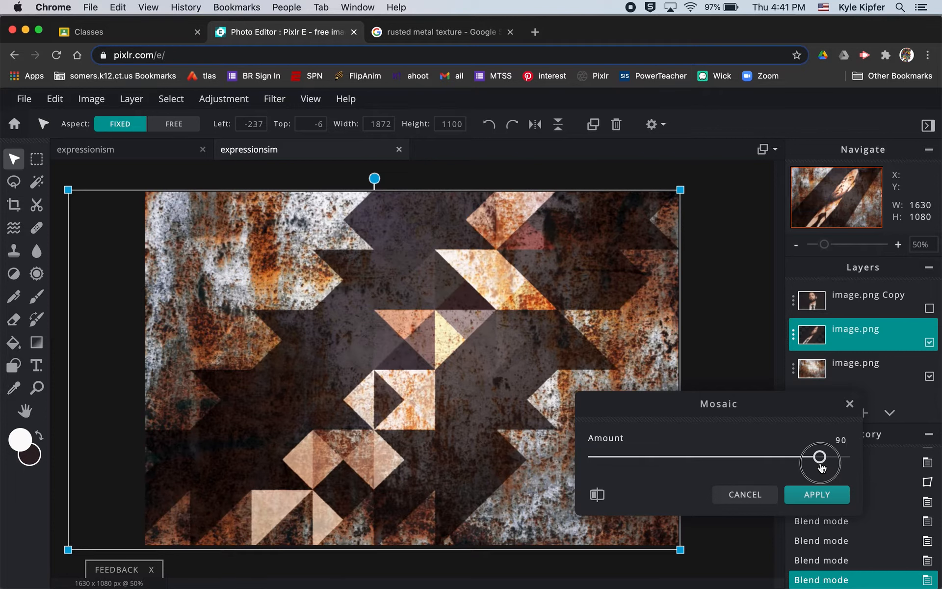
drag(821, 467, 821, 467)
click(828, 493)
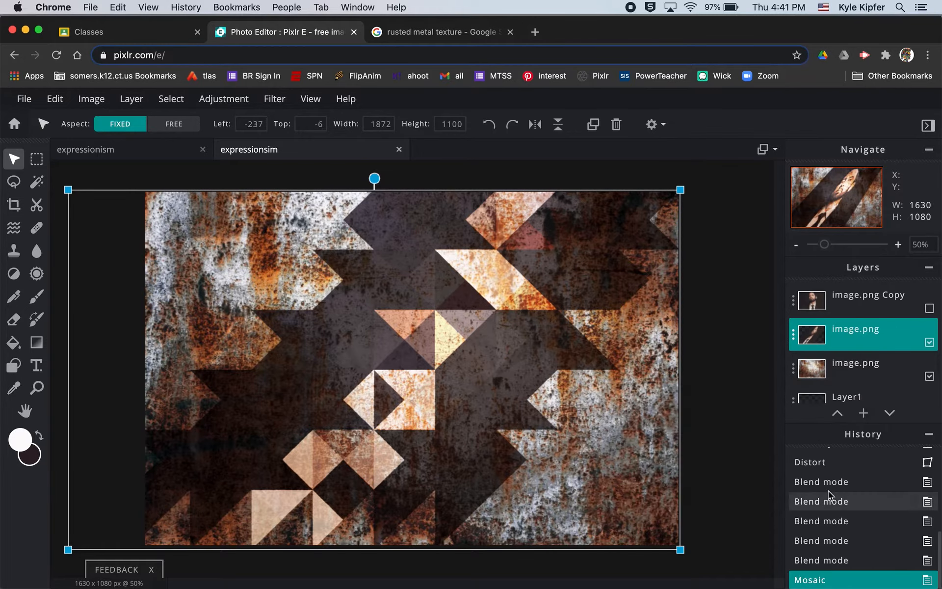
Step: Show the duplicate portrait layer again and set its blend mode to Difference
click(859, 308)
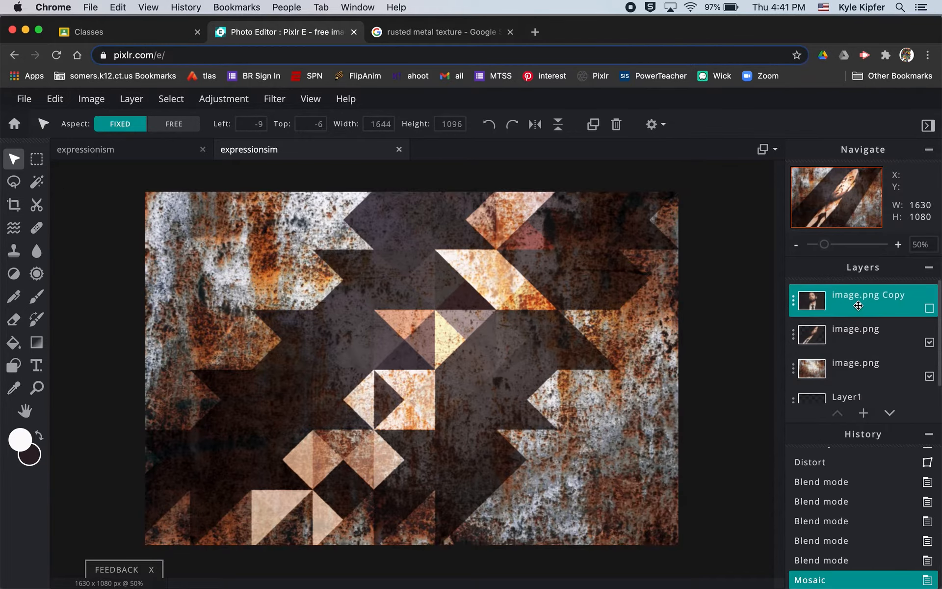
click(930, 309)
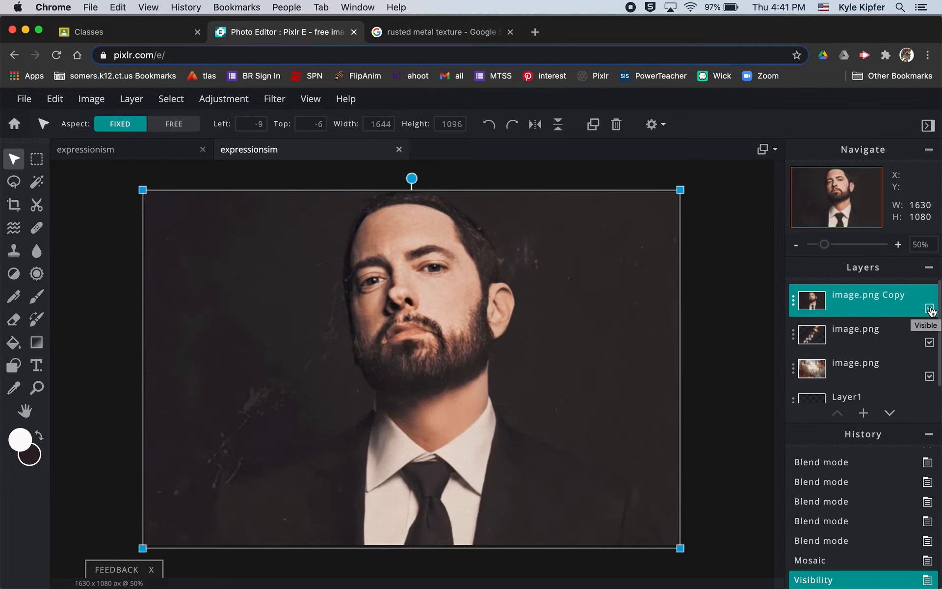
click(793, 300)
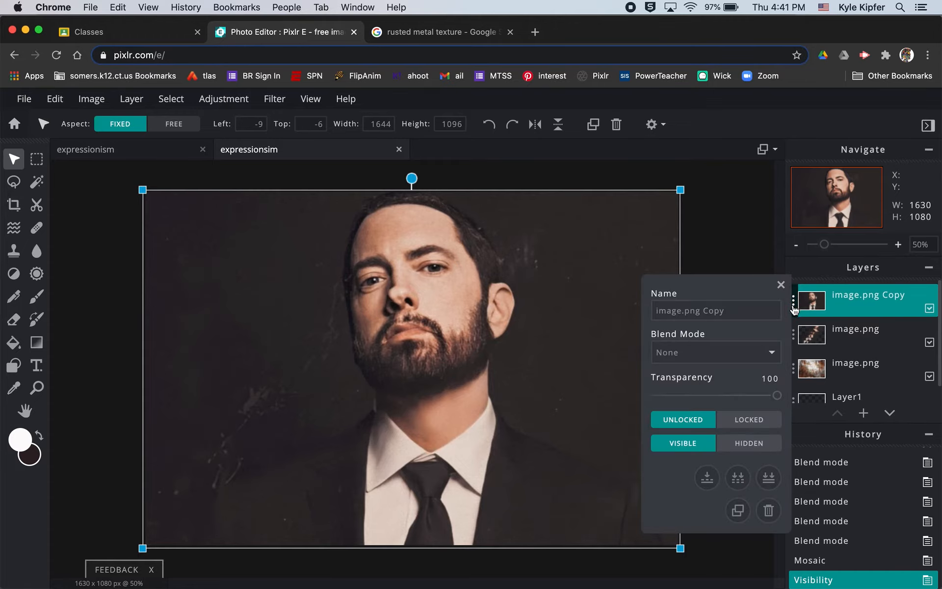
click(771, 354)
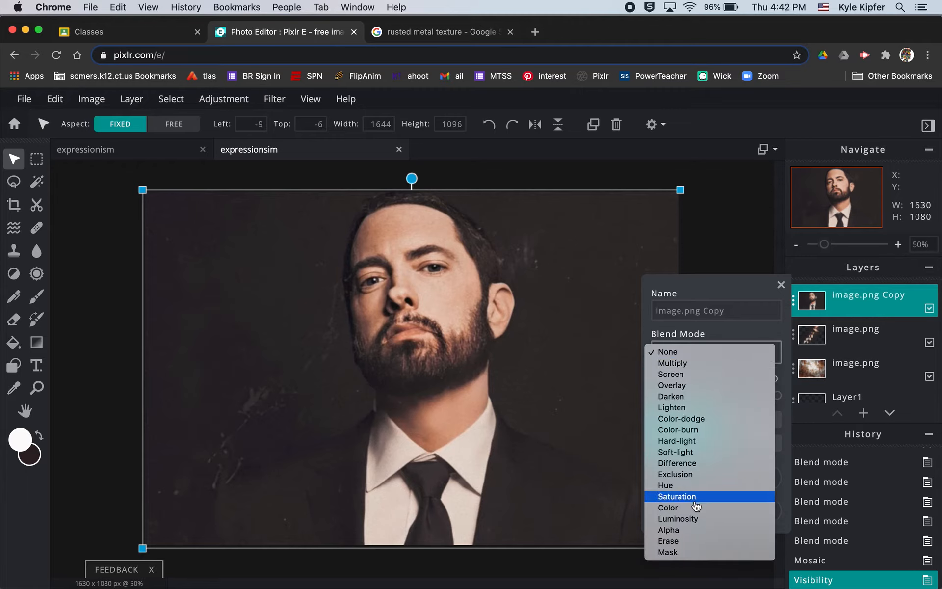
click(689, 463)
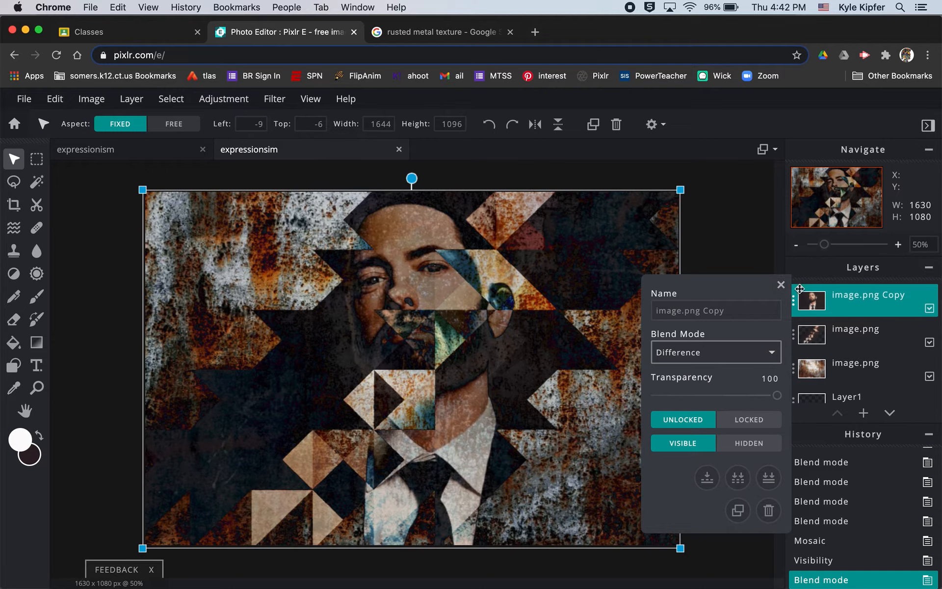
click(780, 285)
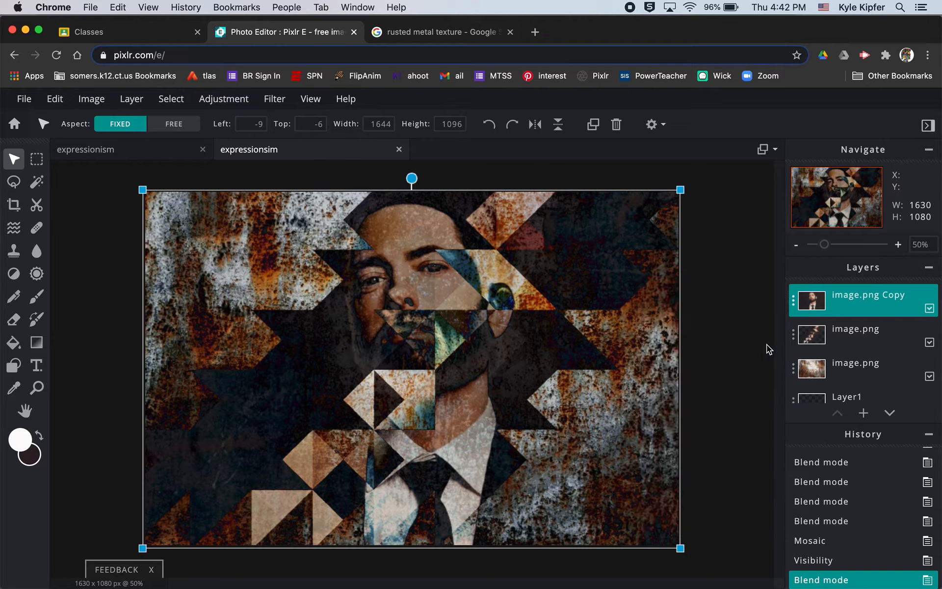